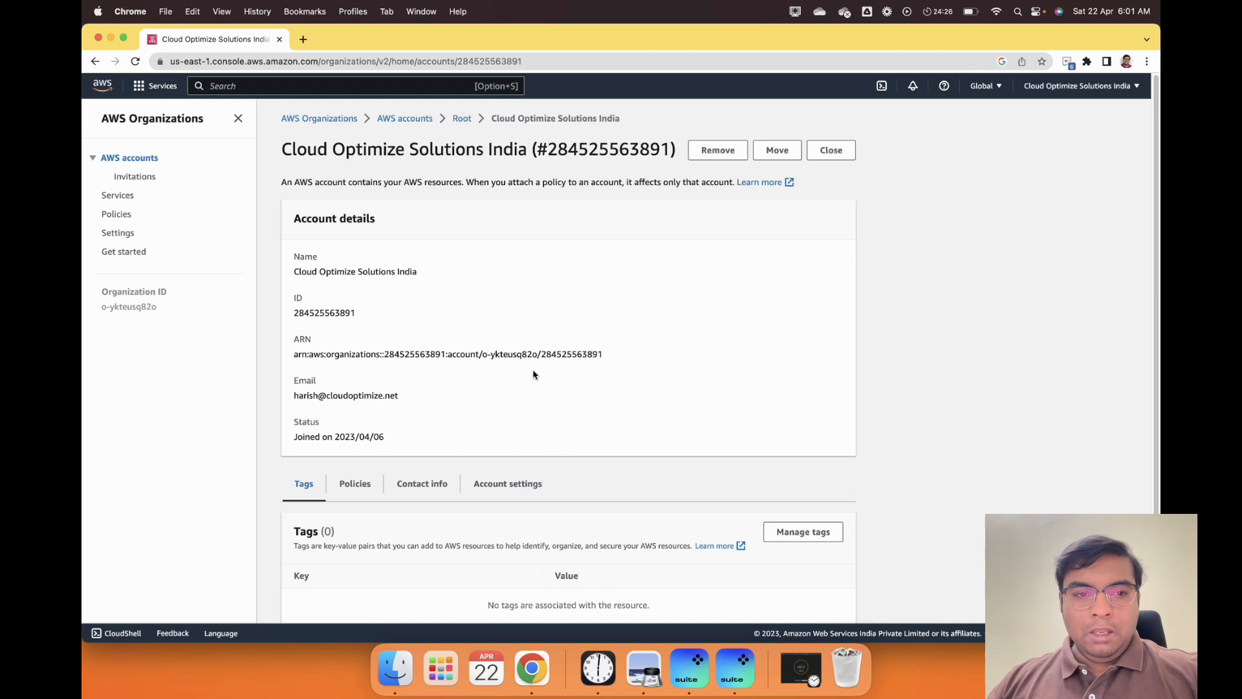
- Go back to the AWS accounts list and open the Add an AWS account form from Actions
scroll(485, 387, down, 1)
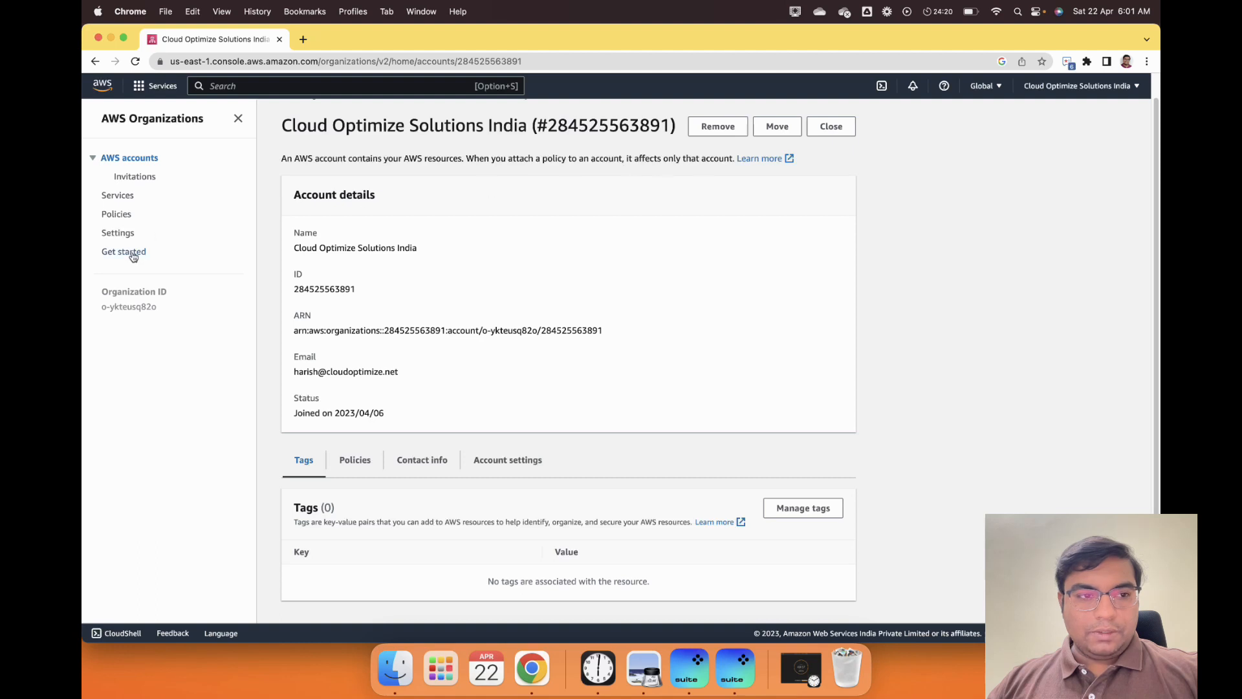
click(95, 61)
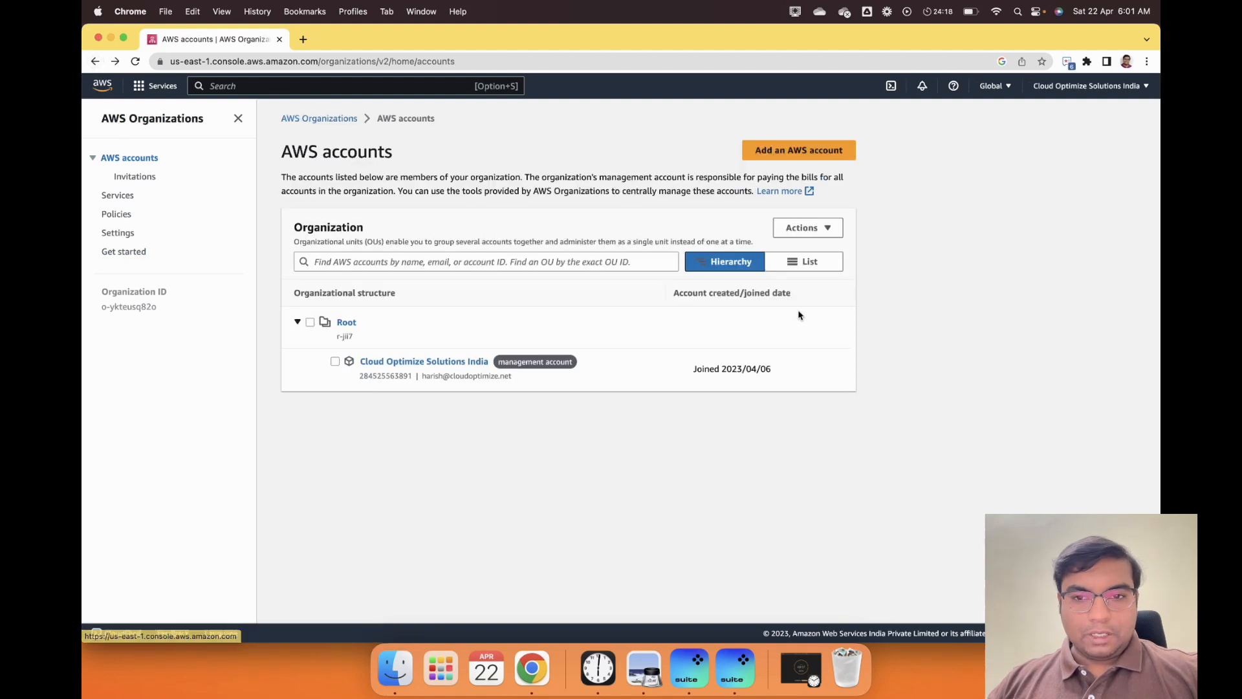
click(819, 229)
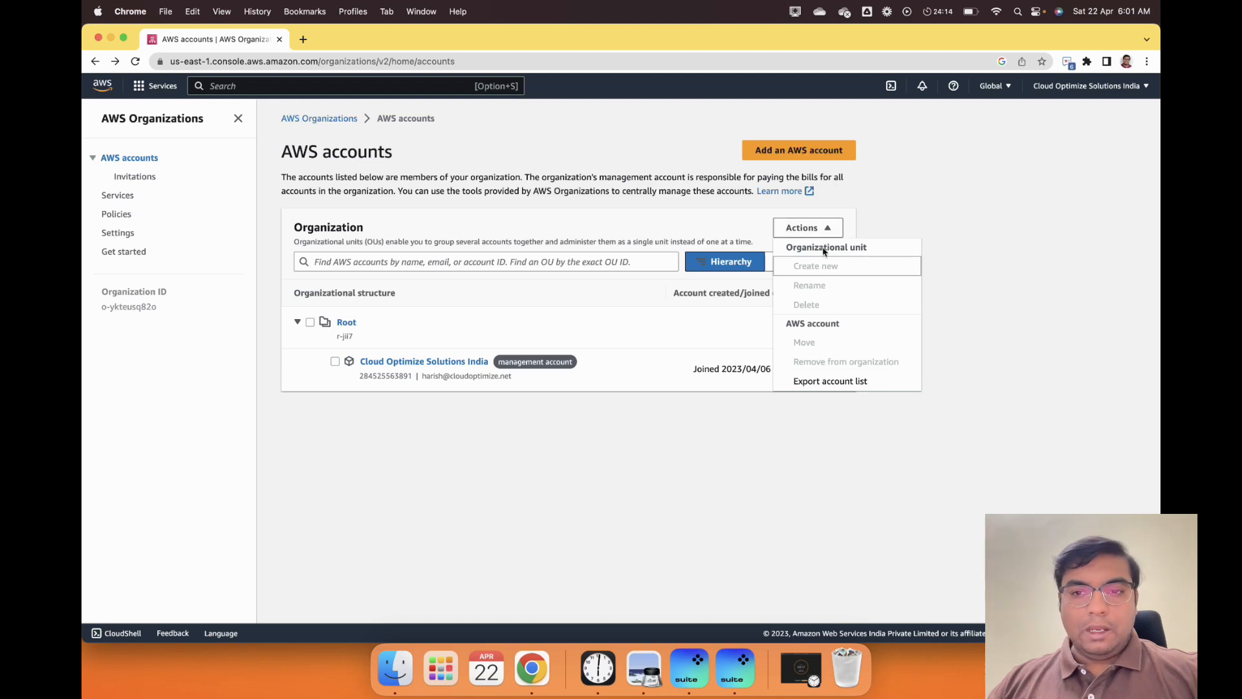
click(830, 155)
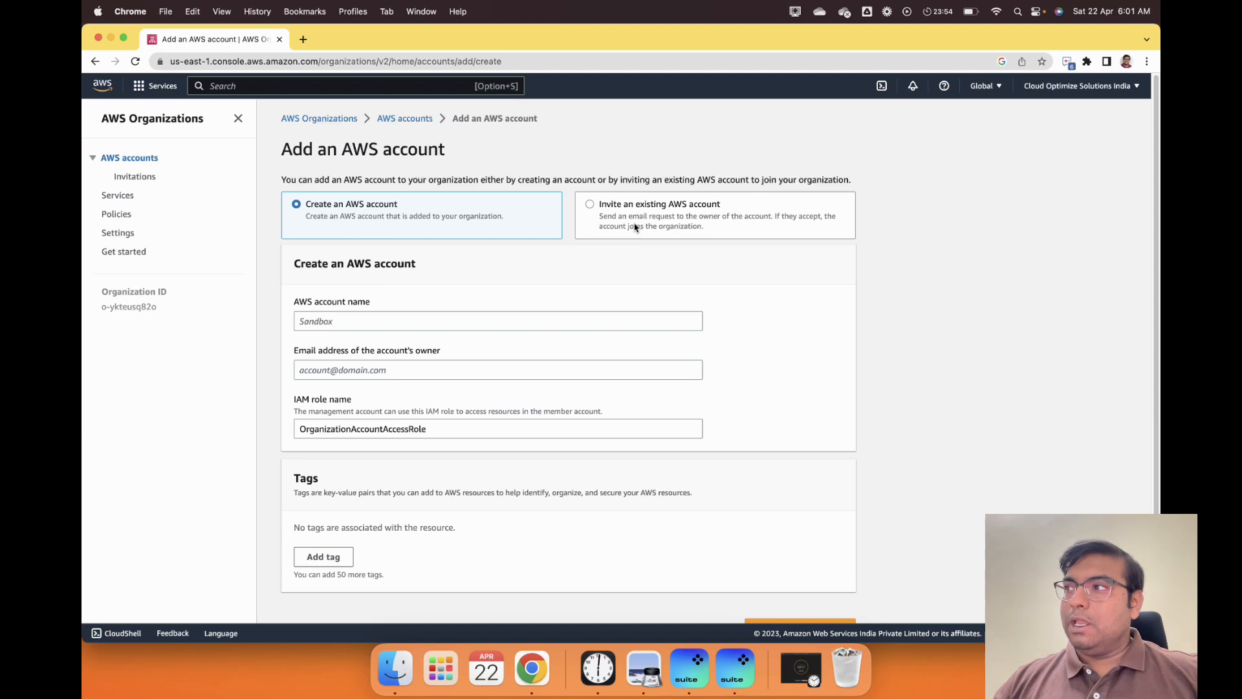
- Enter Production as the account name and fill in the owner's email address
click(365, 318)
text(P)
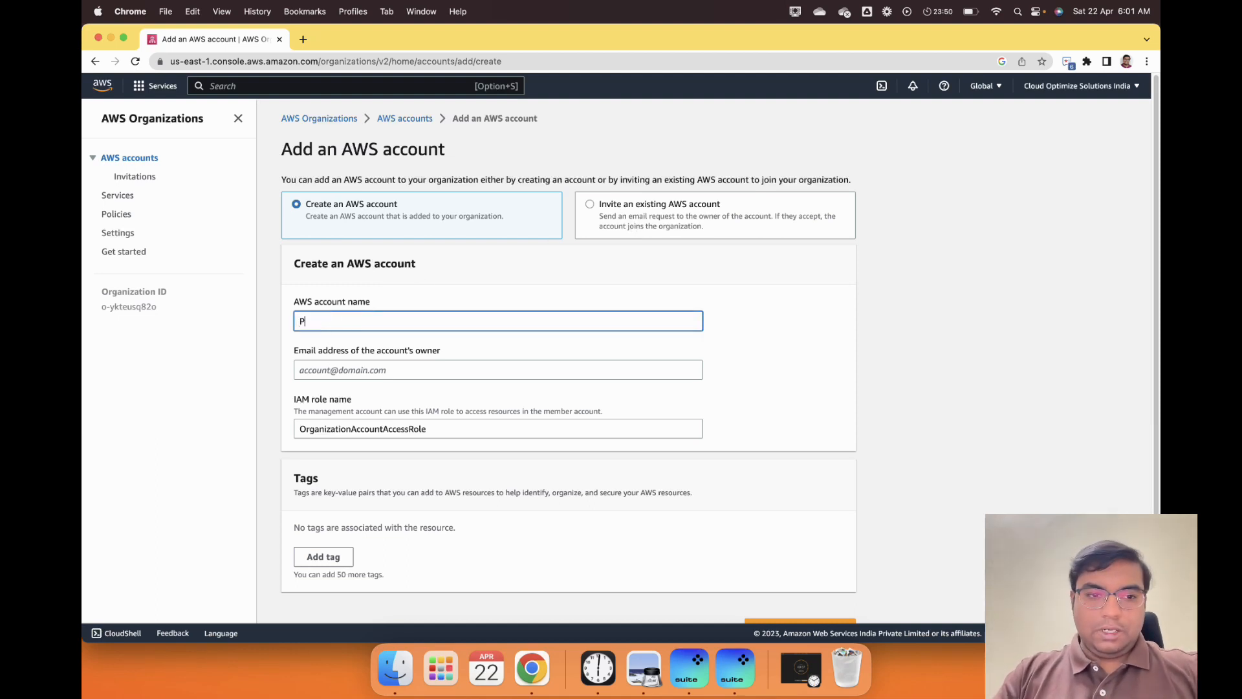
text(roduction)
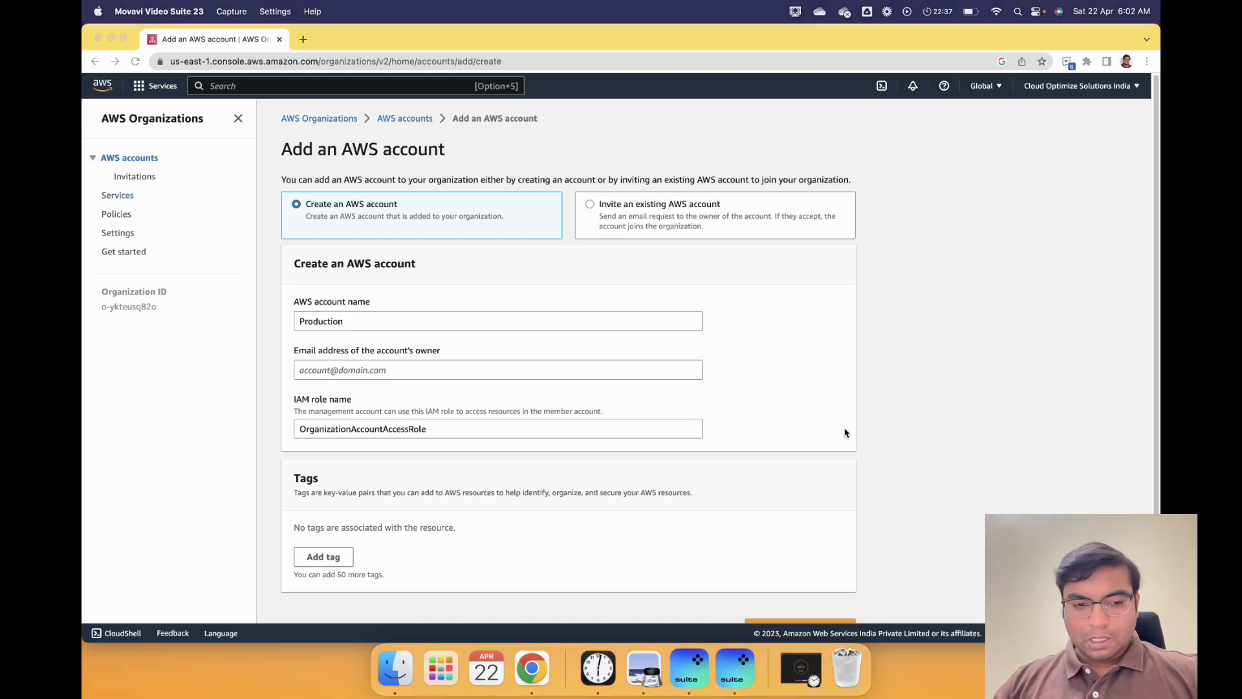
click(382, 372)
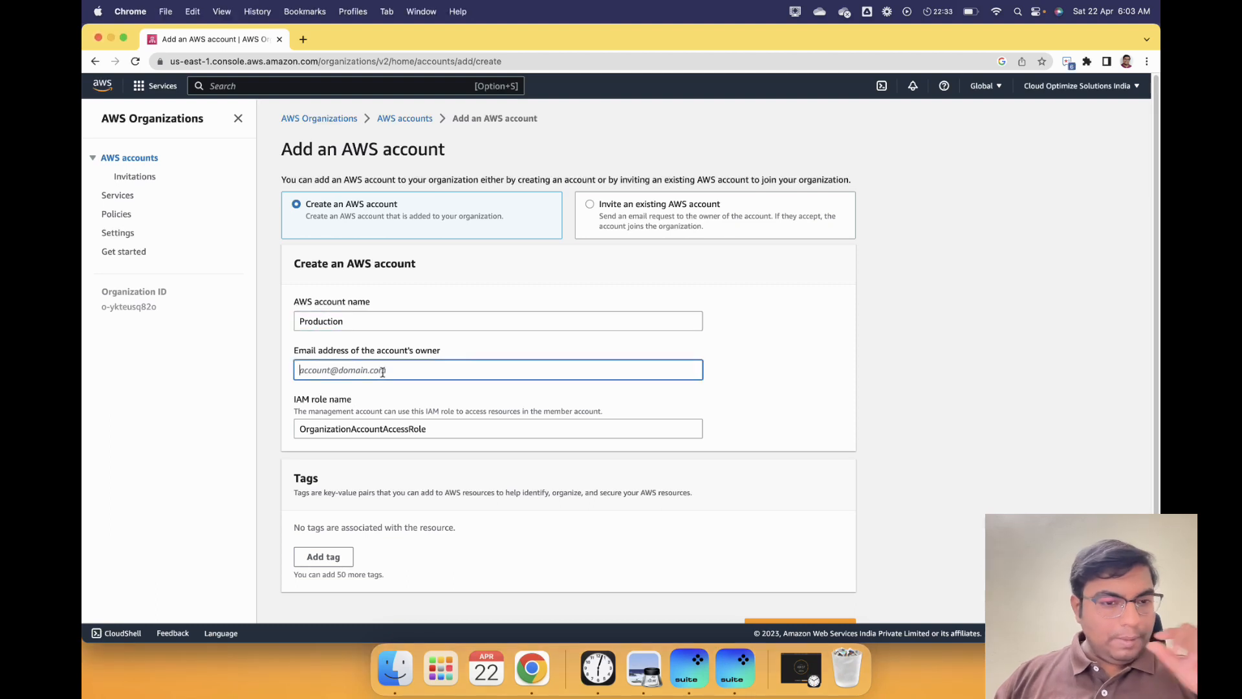
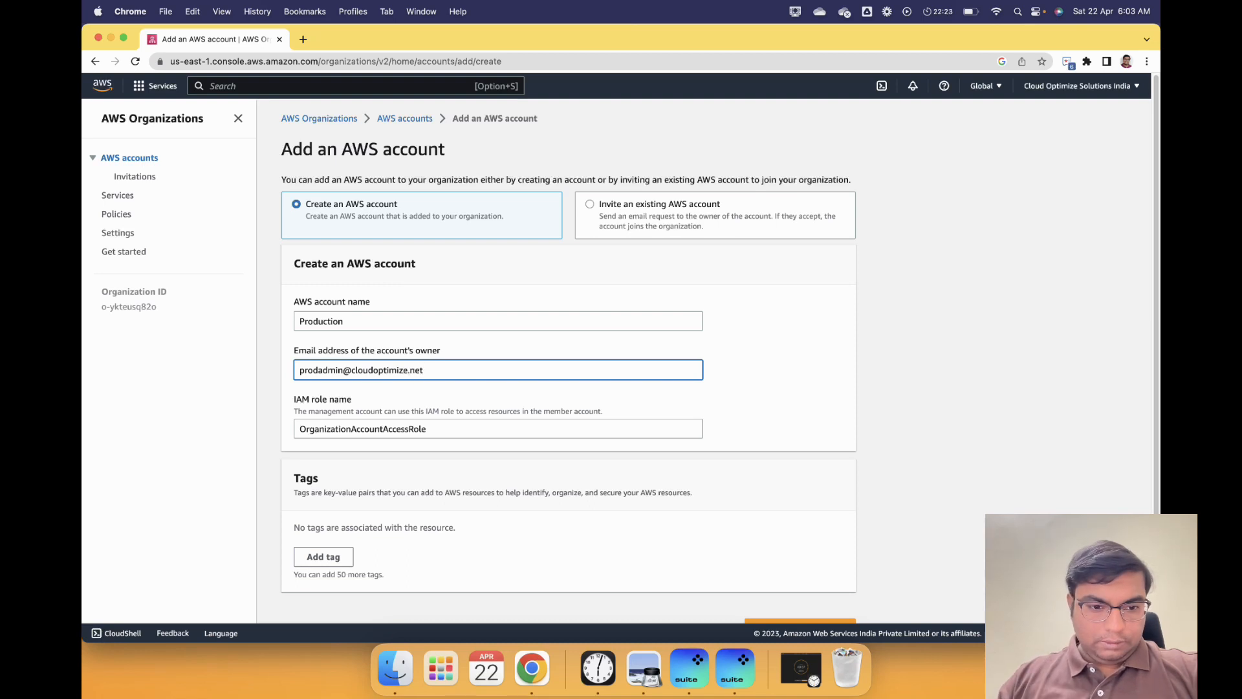
click(535, 541)
- Add the tag AccountName = Production and create the account
scroll(466, 537, down, 1)
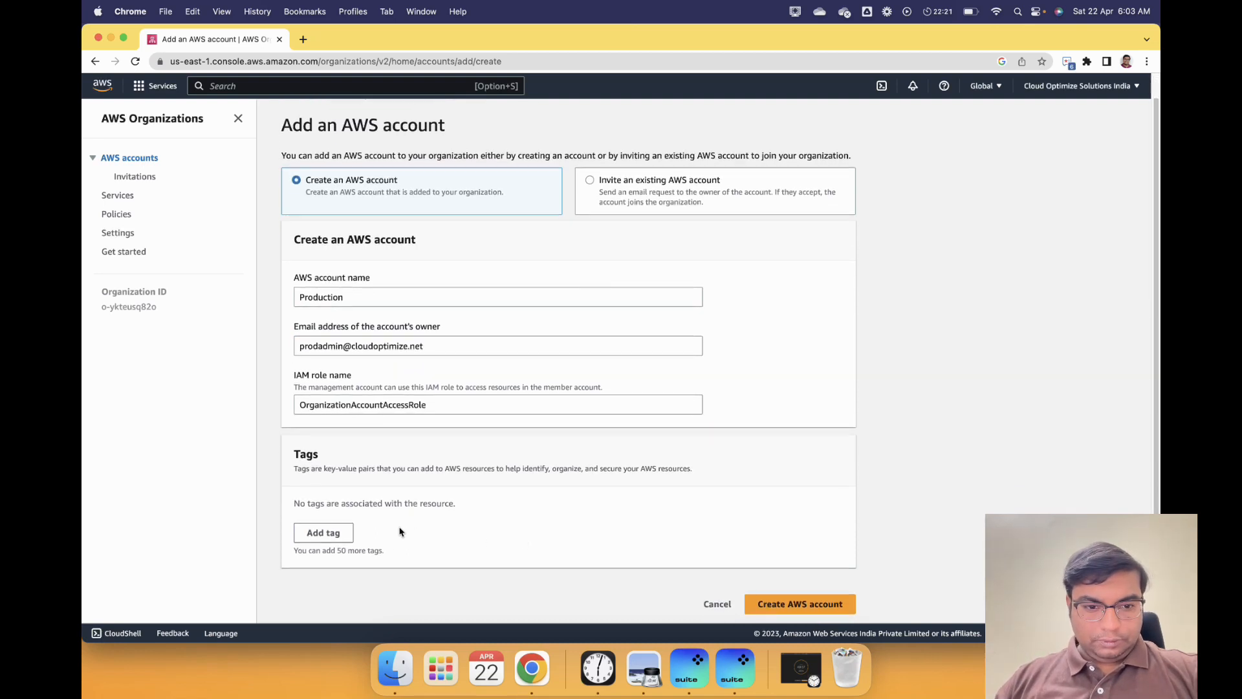
click(333, 537)
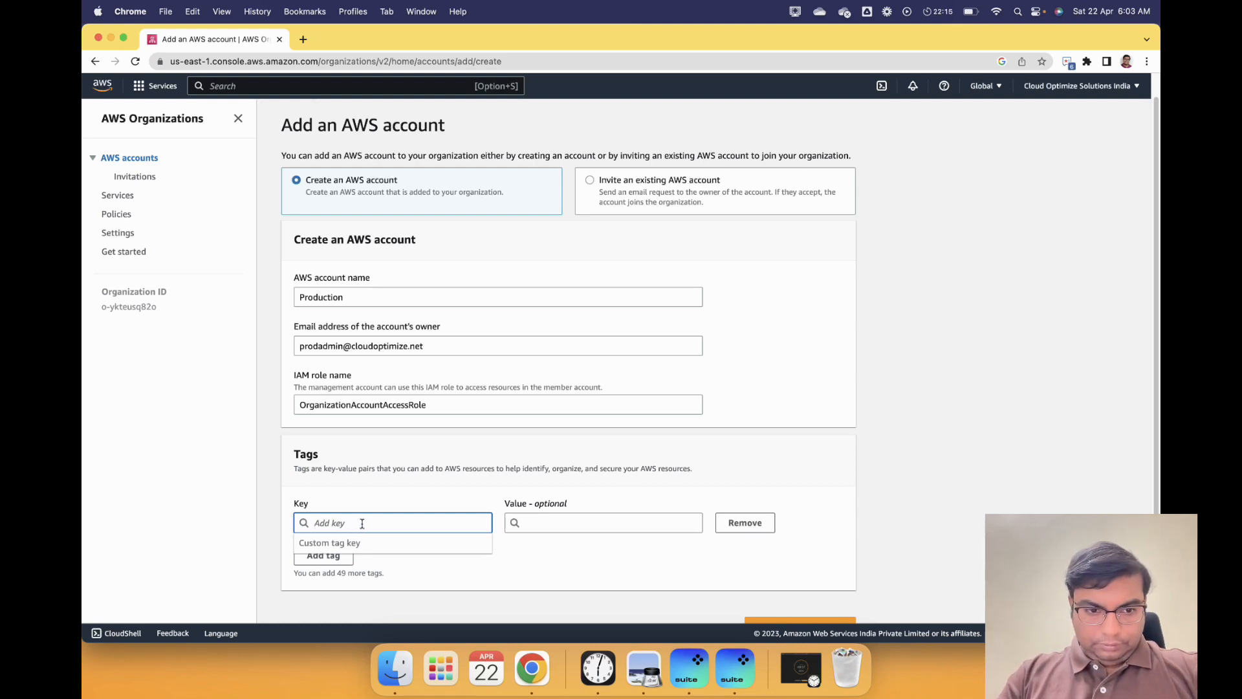
text(Org)
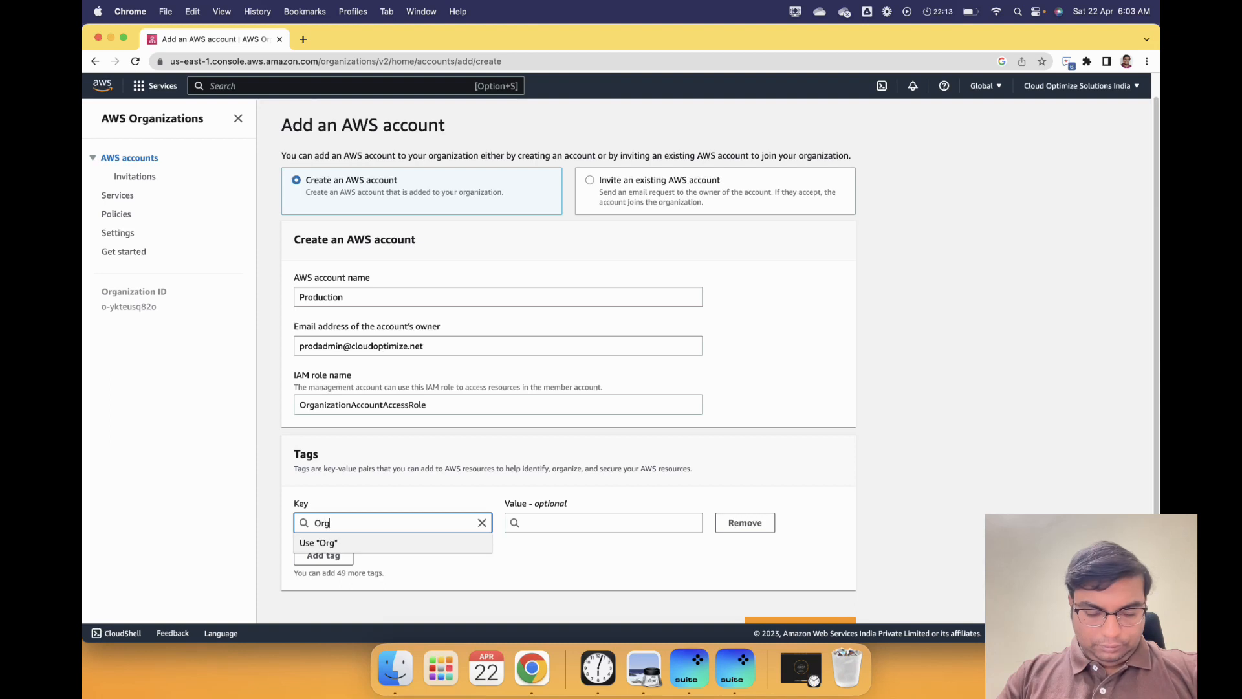
key(BackSpace)
key(BackSpace)
key(BackSpace)
text(A)
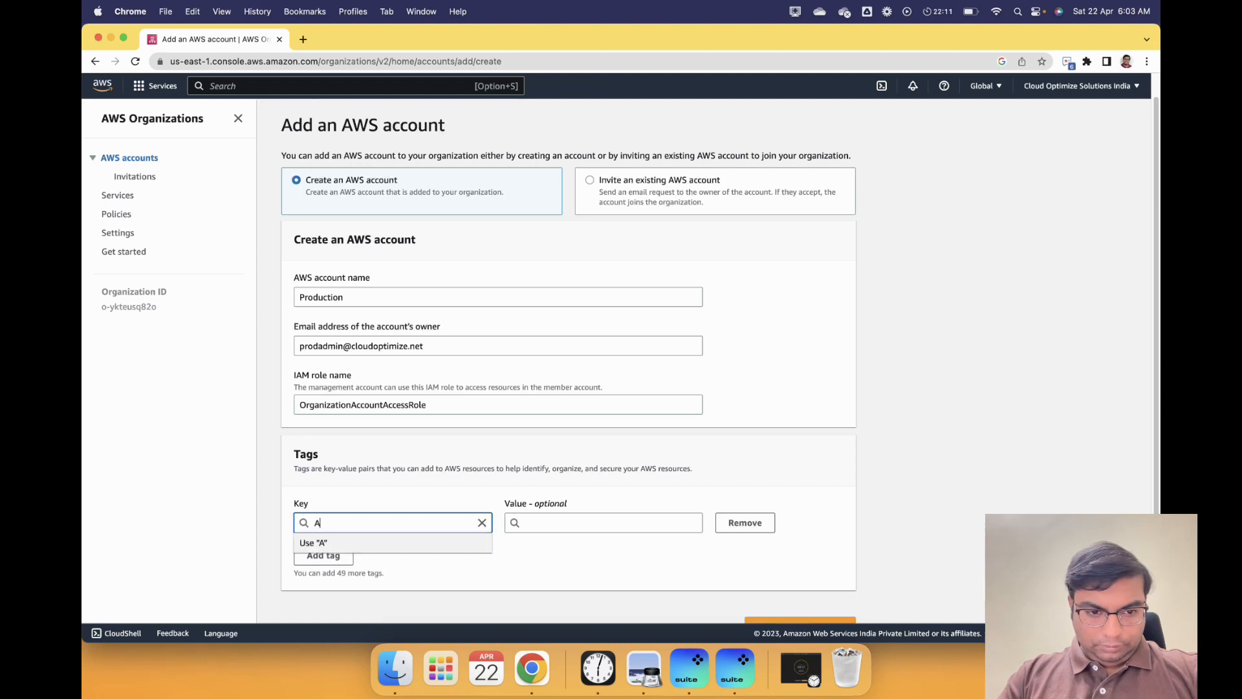
text(ccountName)
key(Tab)
key(Tab)
text(P)
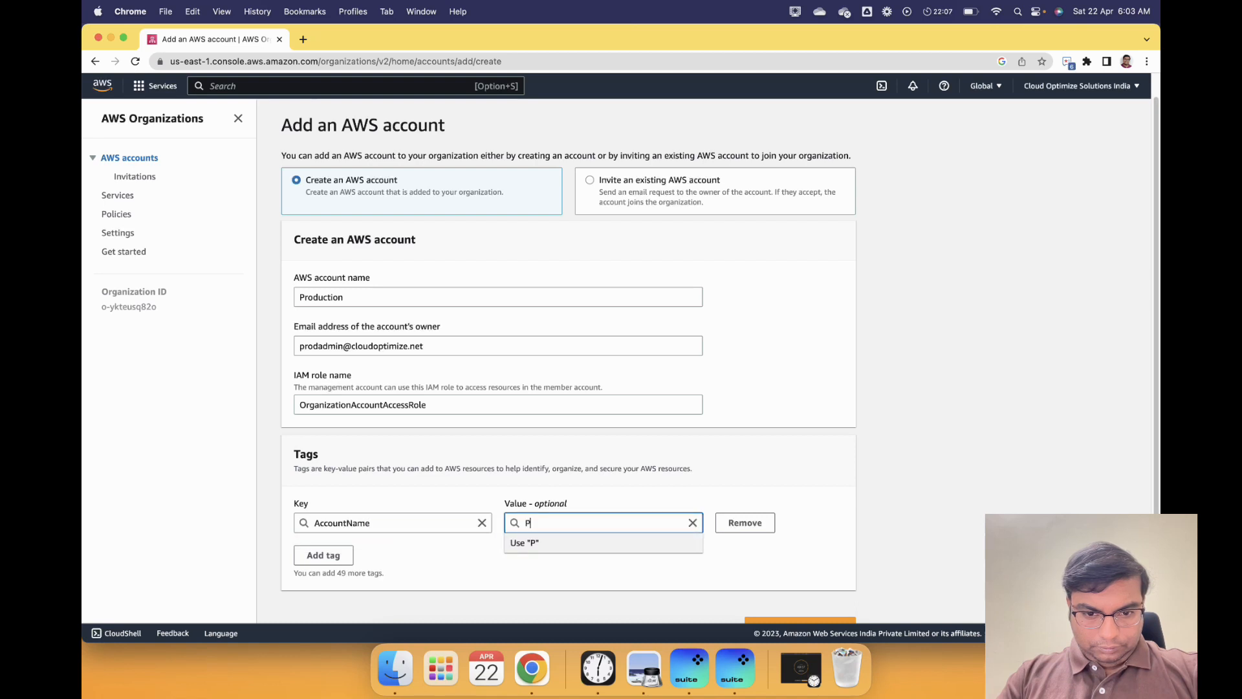
text(roduction)
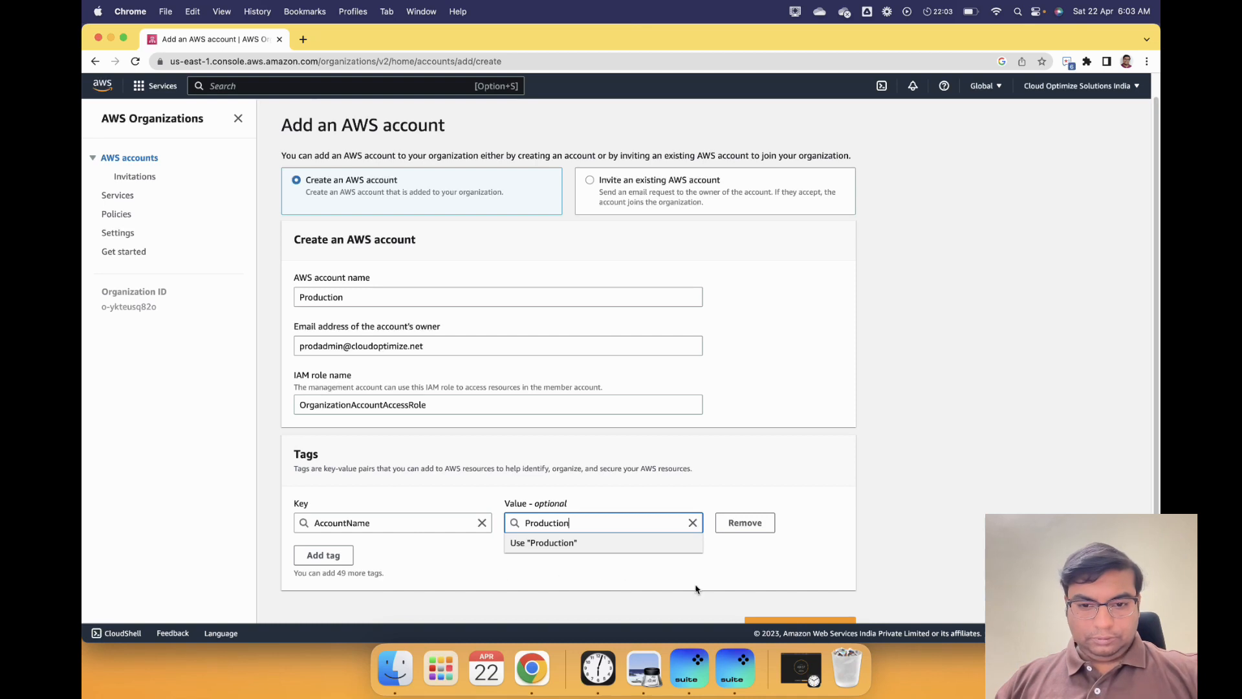
click(734, 576)
scroll(483, 577, down, 1)
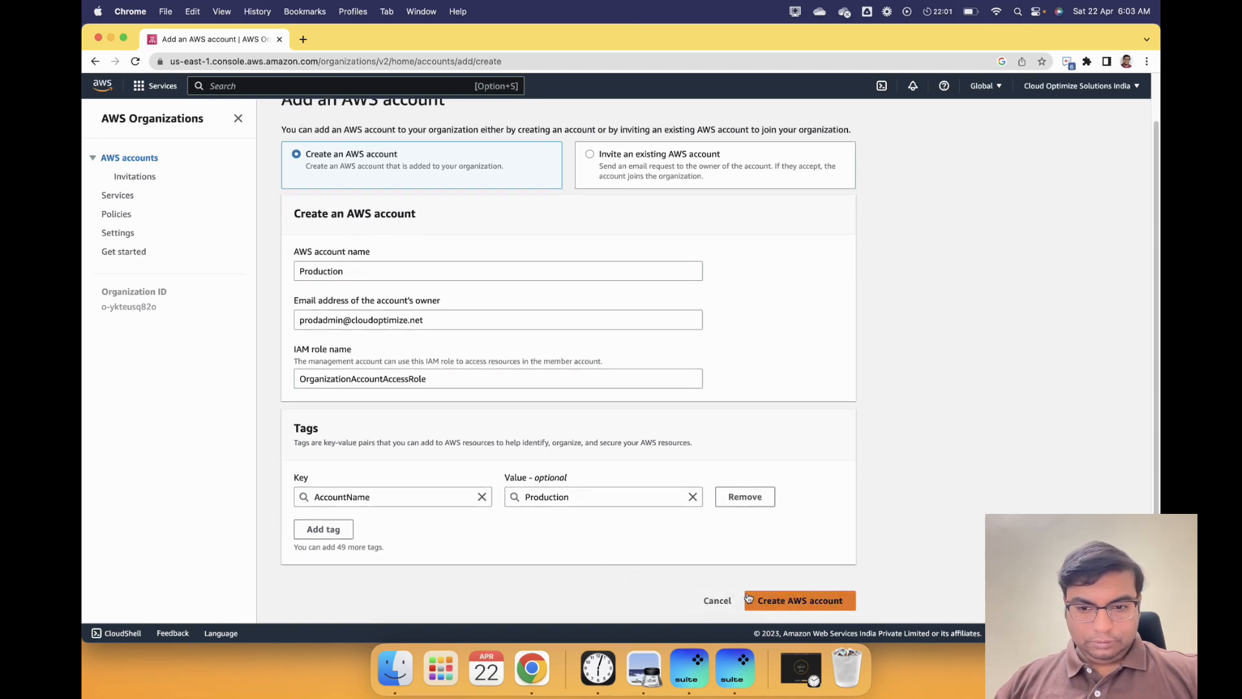
click(787, 602)
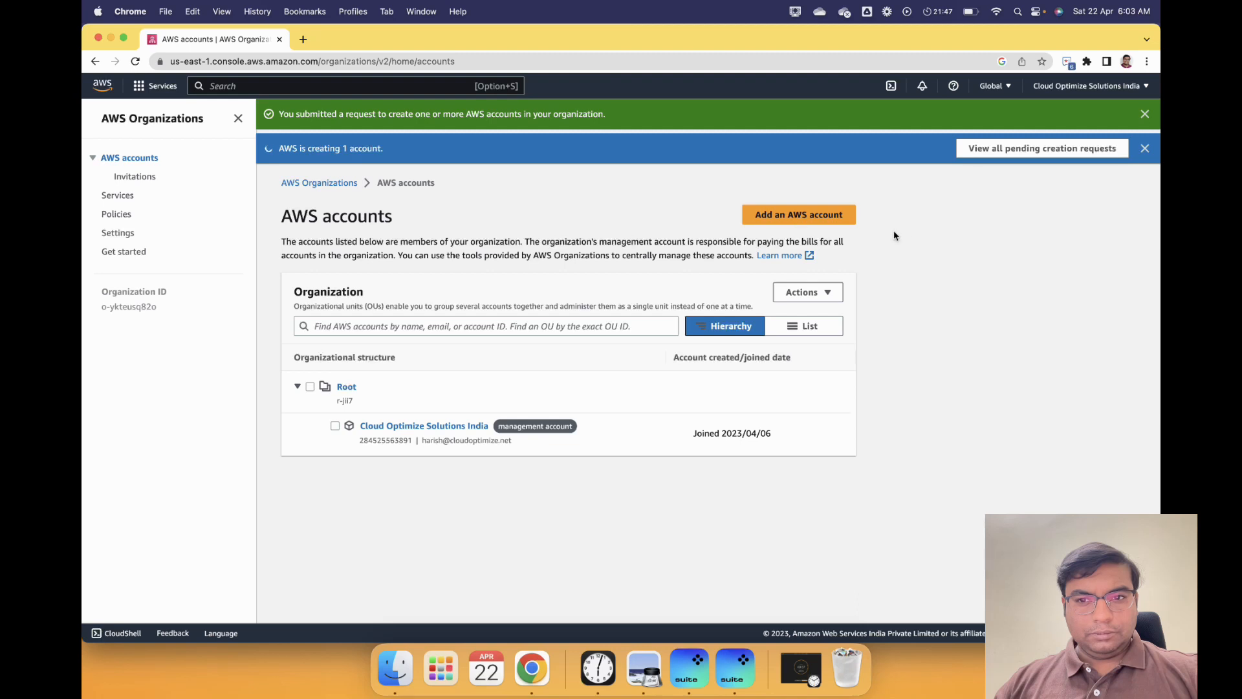
- Start another new account named Content Creation and fill in the owner's email address
click(817, 215)
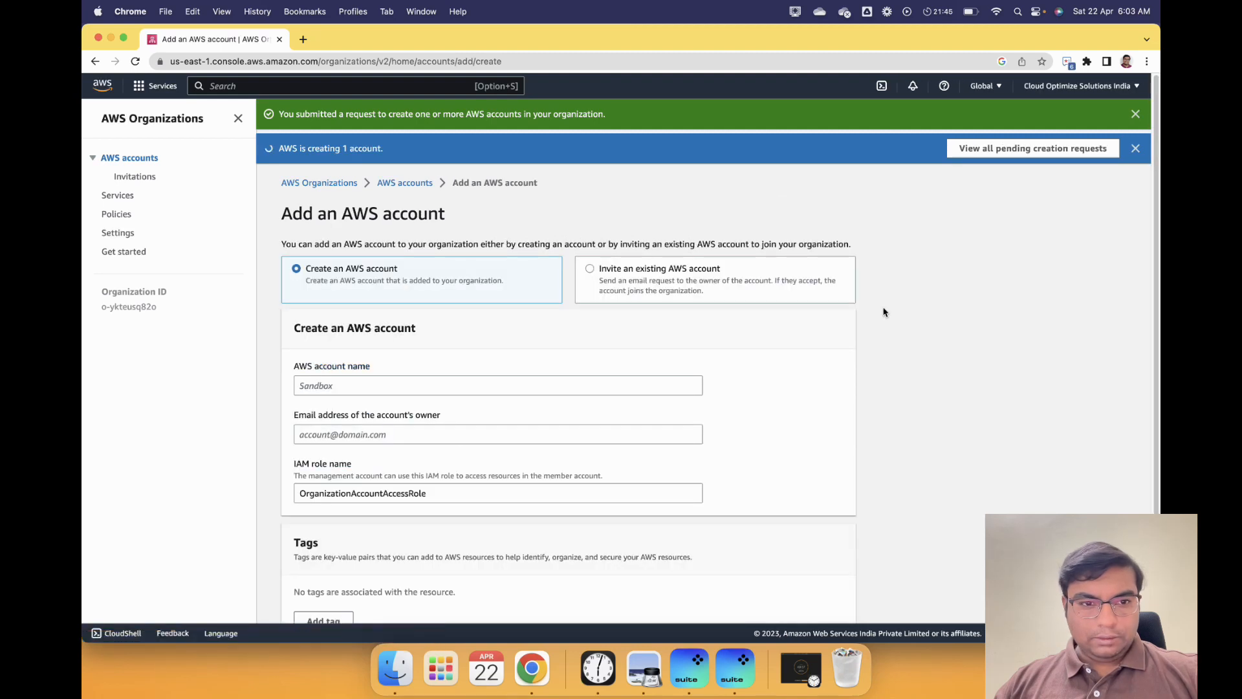
click(381, 388)
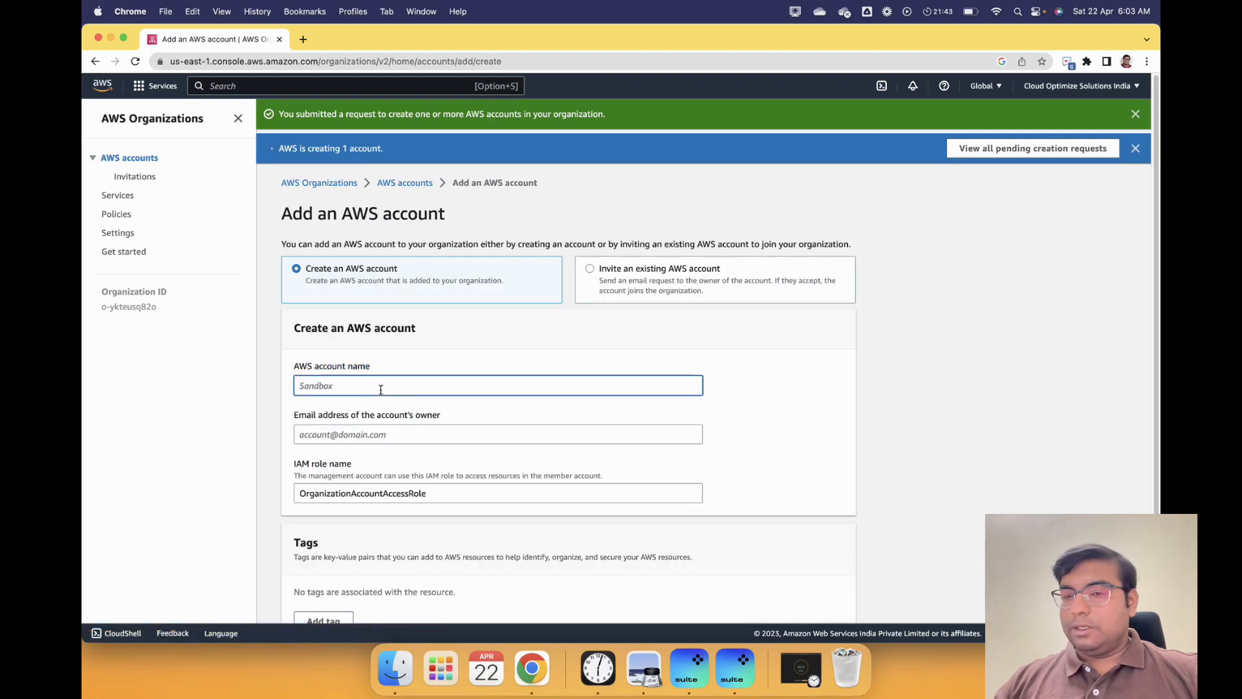
click(649, 673)
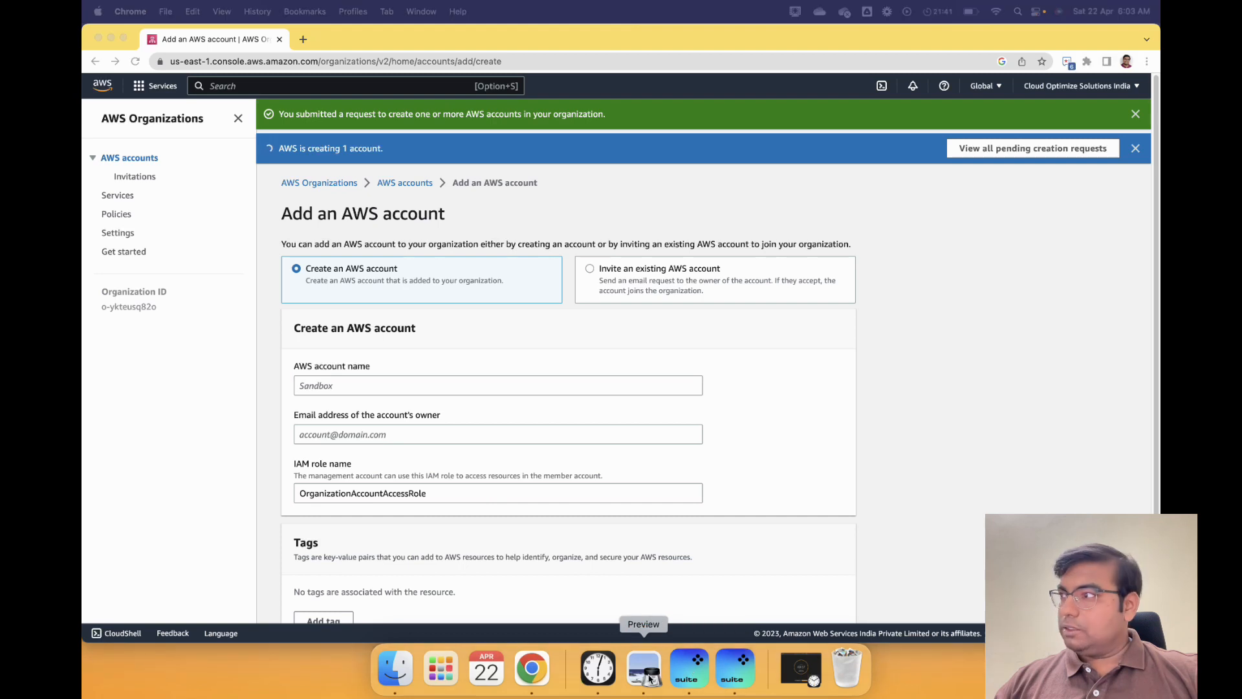
click(366, 389)
text(co)
key(BackSpace)
text(onte)
key(BackSpace)
key(BackSpace)
key(BackSpace)
key(BackSpace)
key(BackSpace)
key(BackSpace)
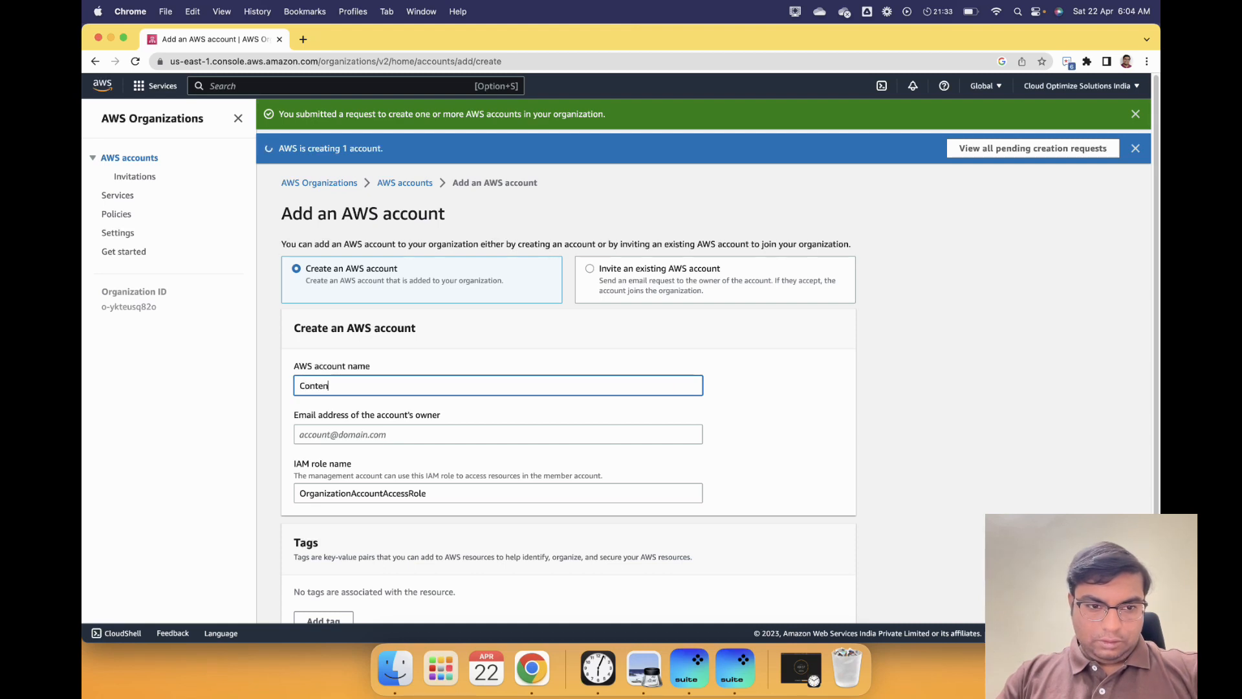
text(ontent Creatop)
key(BackSpace)
key(BackSpace)
text(ion)
key(Tab)
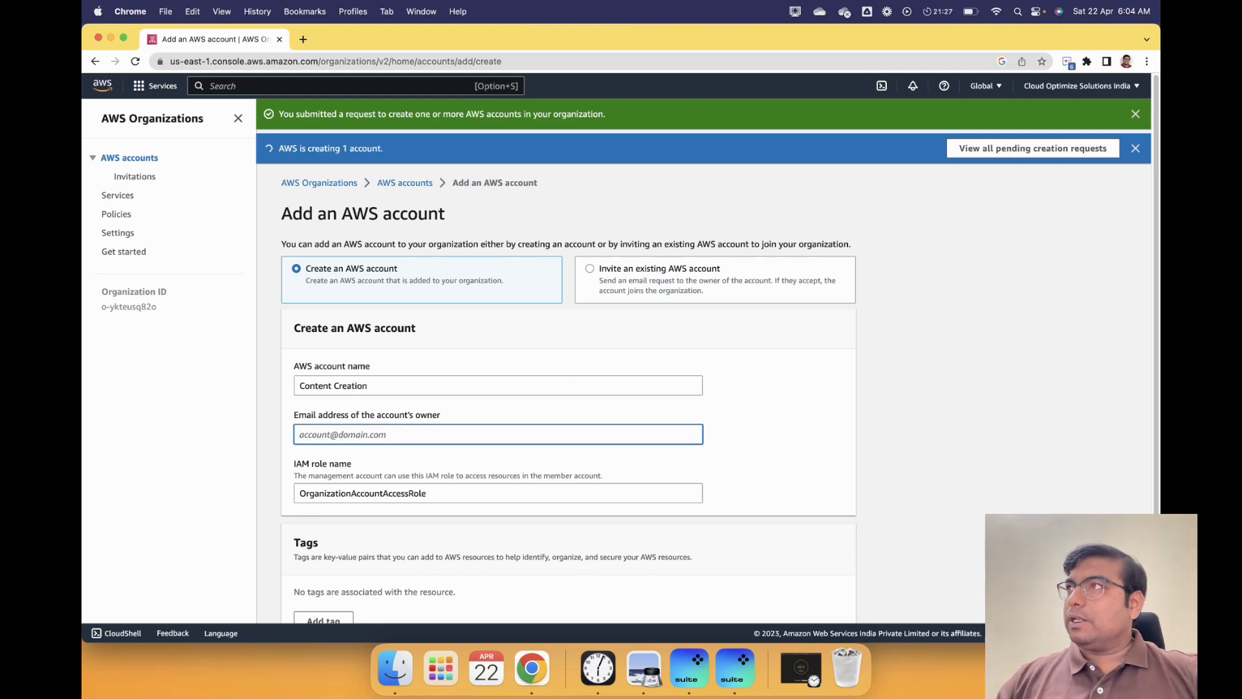
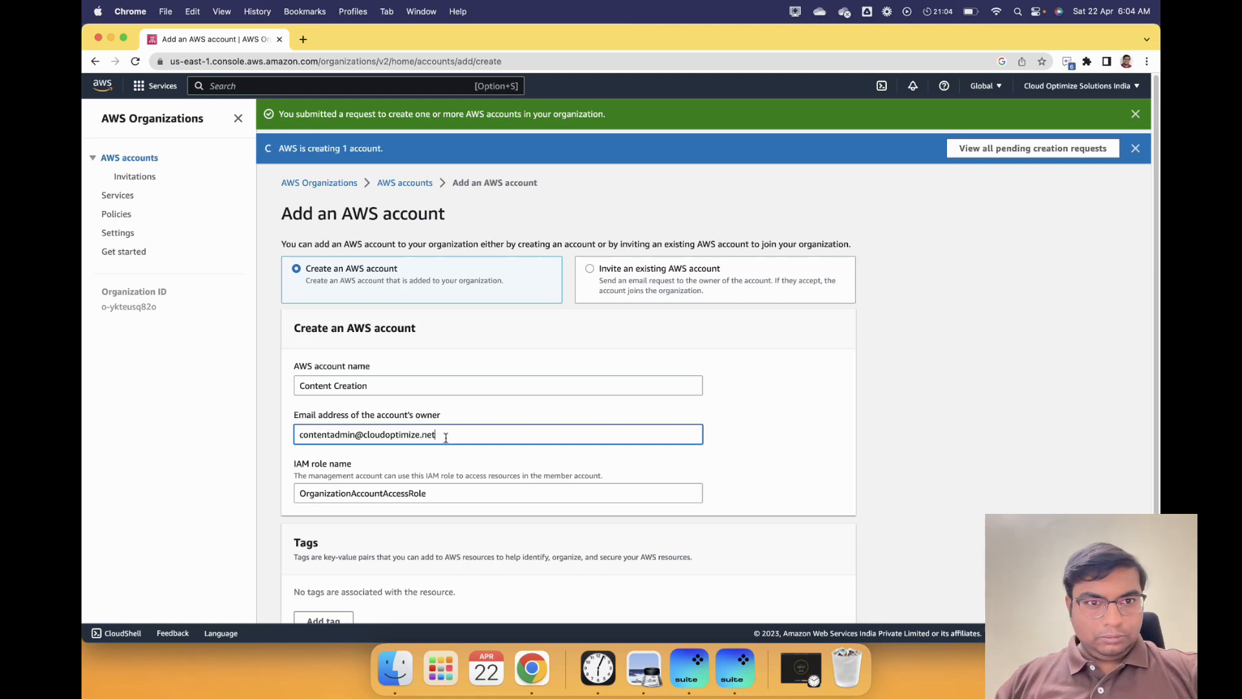
click(825, 482)
- Tag it Account Name = Content Creation, drop the empty extra tag row, and submit
scroll(475, 464, down, 3)
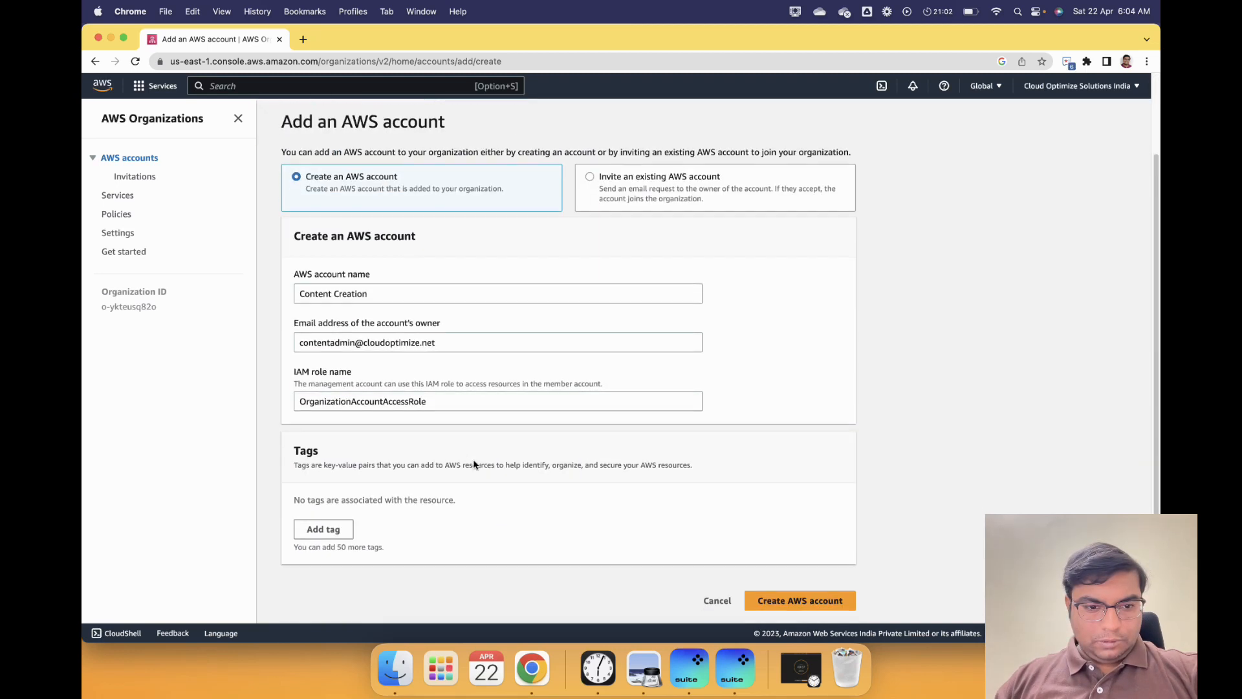
click(323, 529)
text(Account Name)
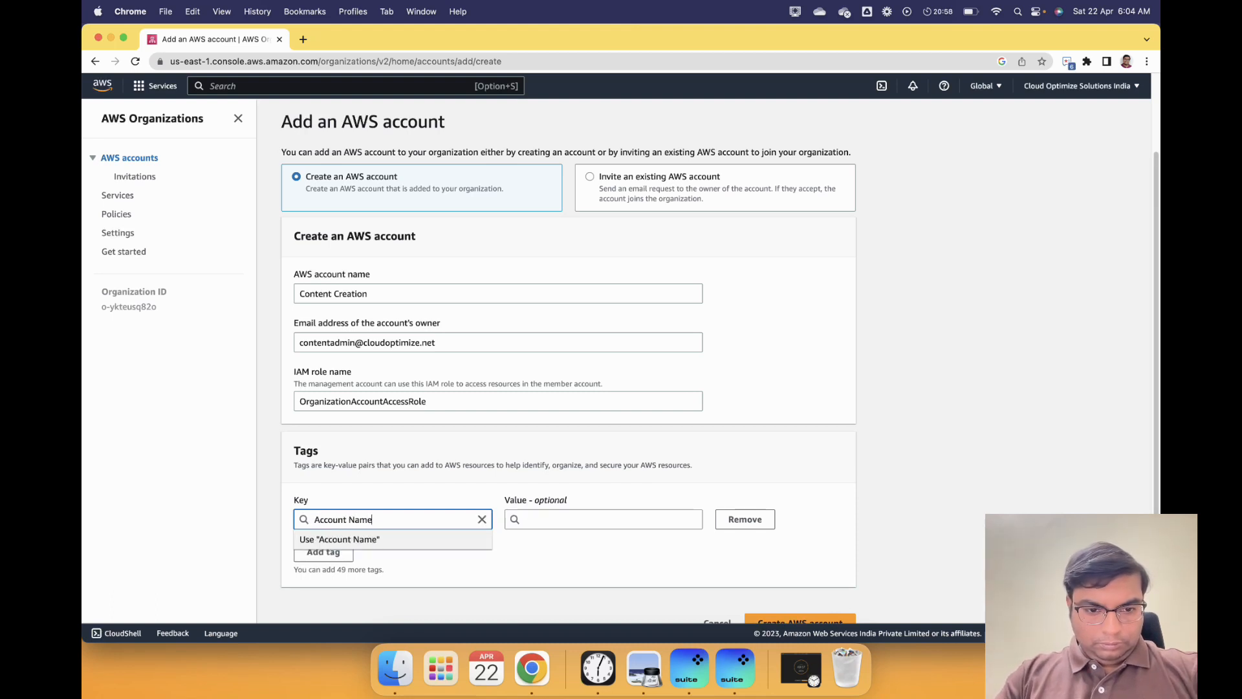
key(Tab)
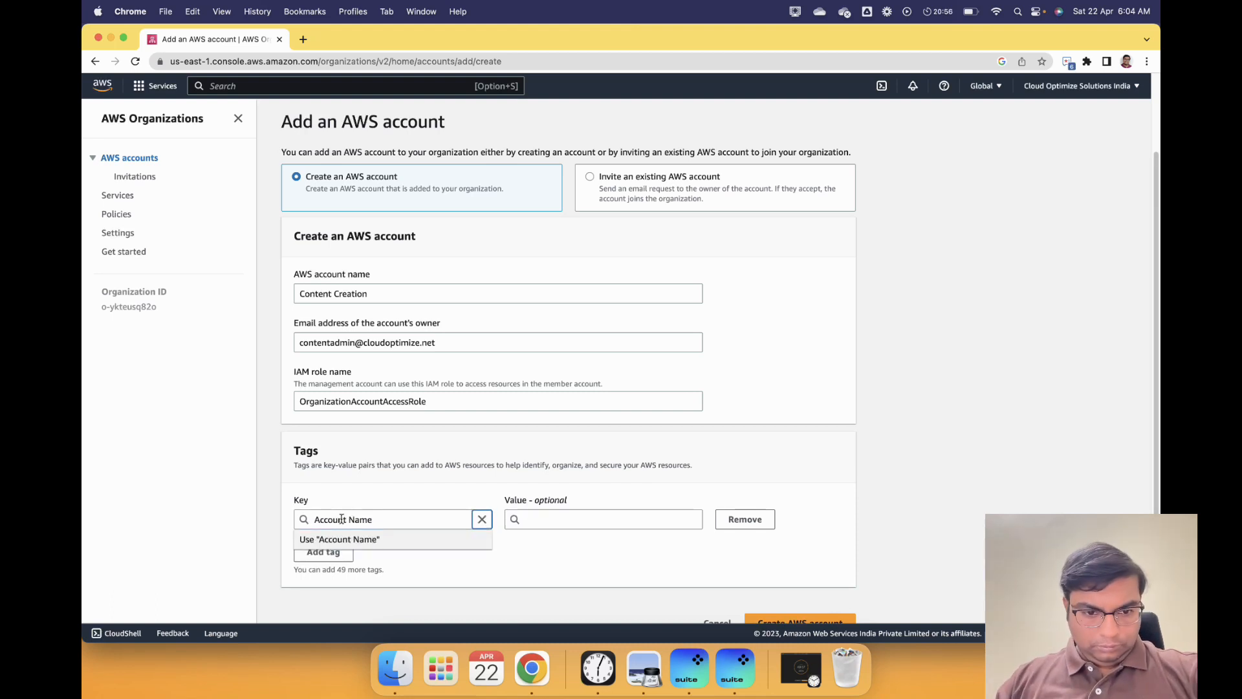
click(343, 541)
click(561, 512)
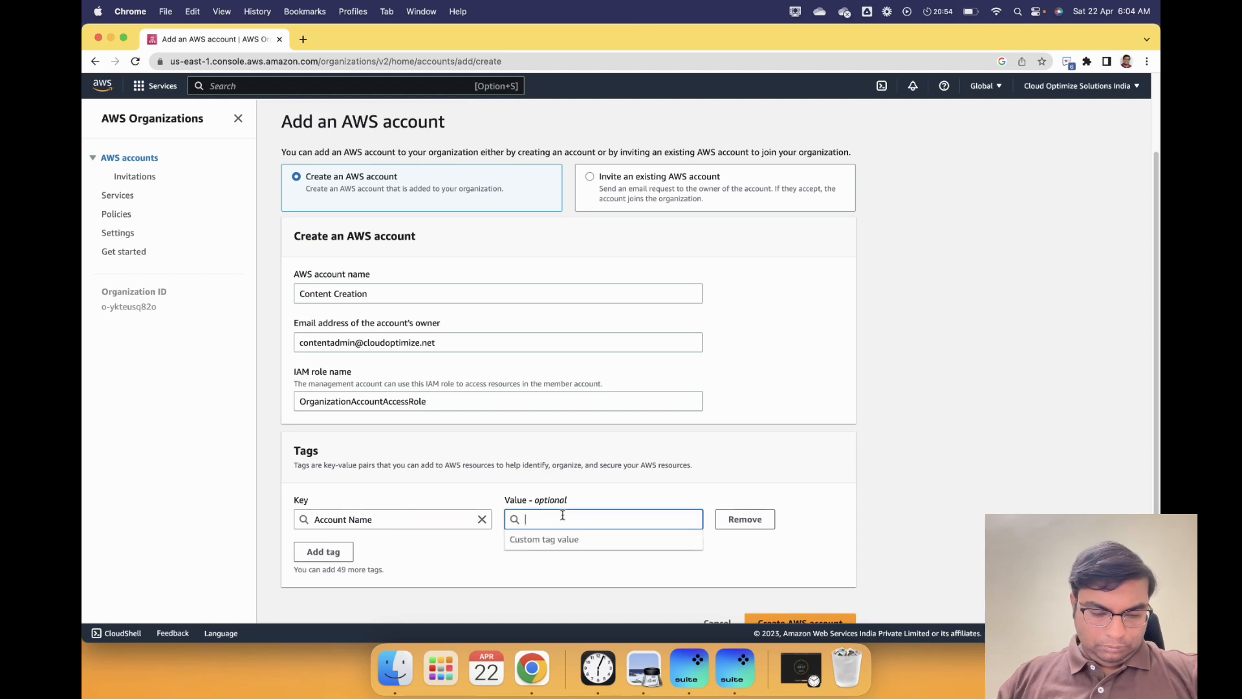
text(Content C)
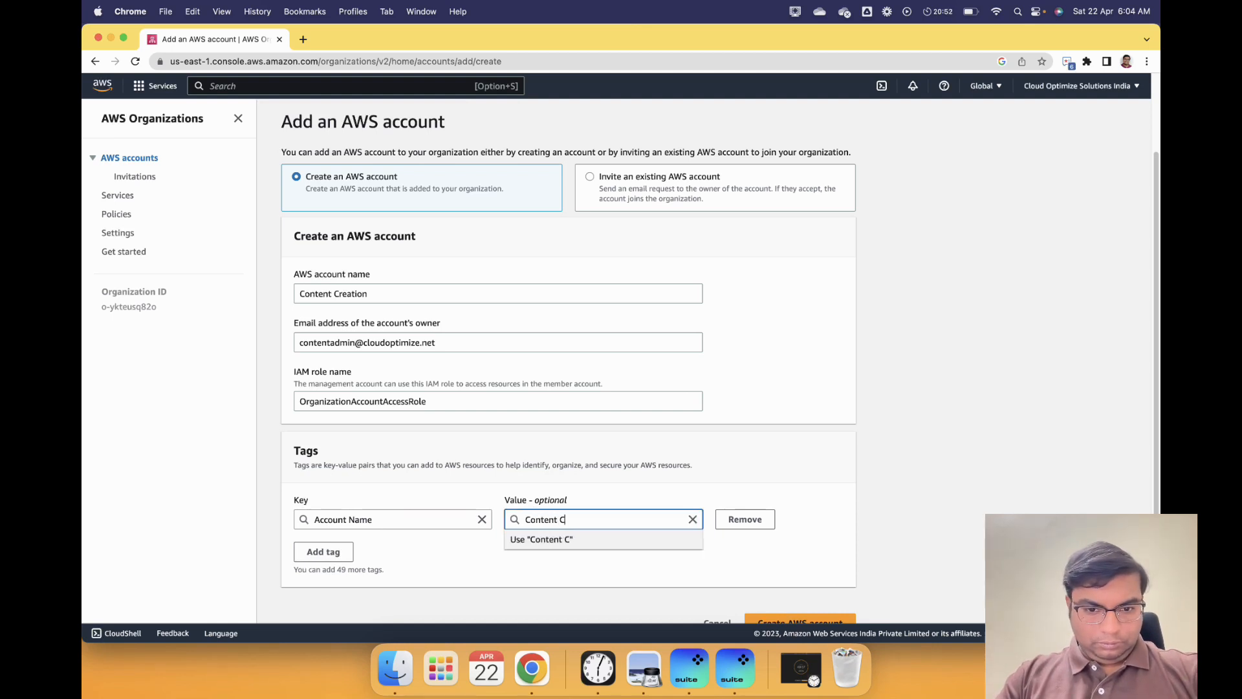
text(reation)
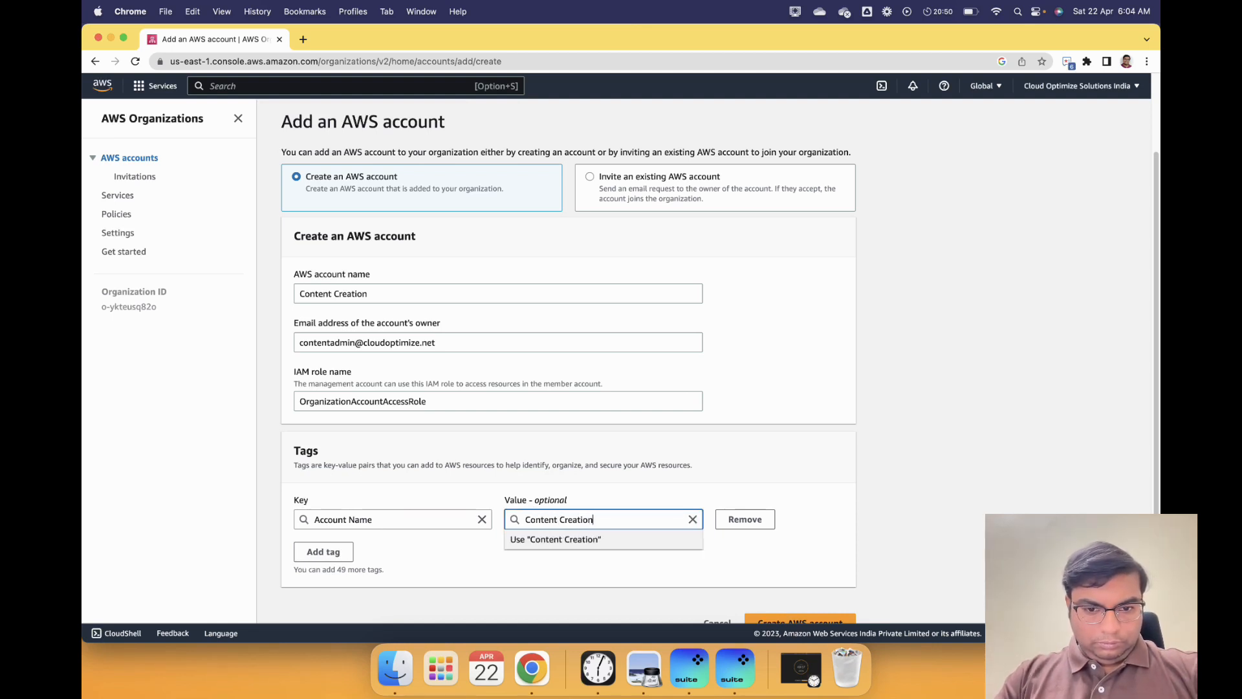
click(454, 544)
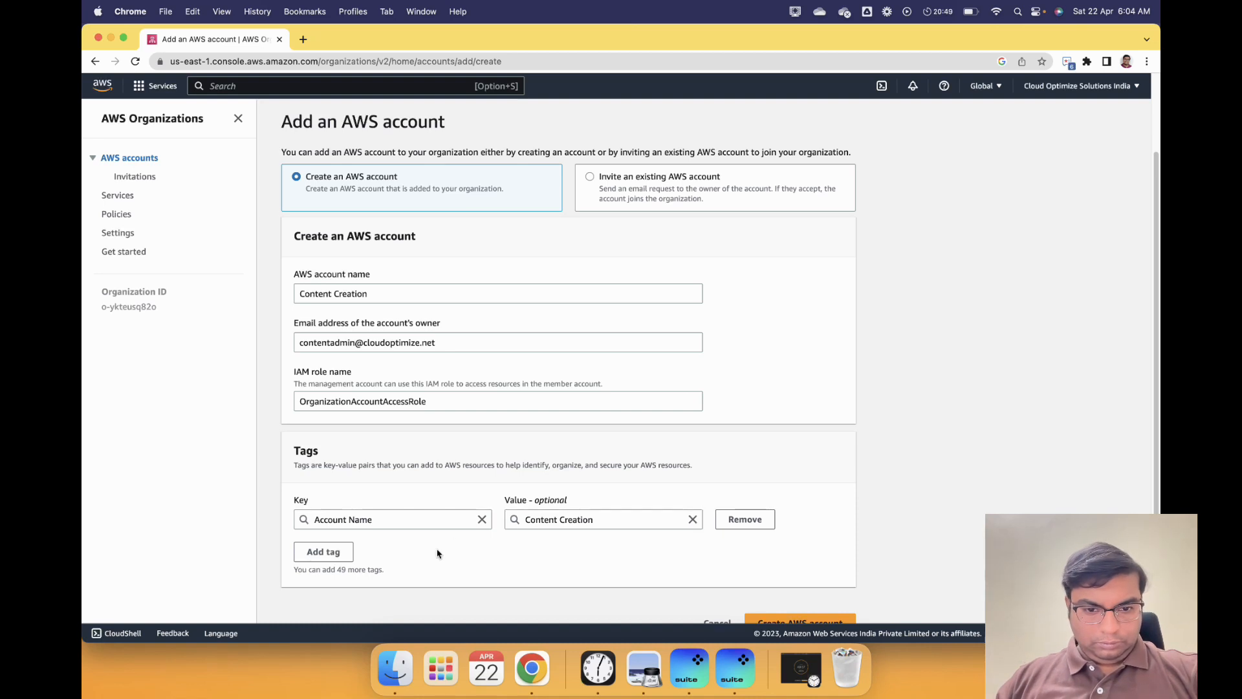
click(342, 552)
click(767, 553)
scroll(795, 551, down, 1)
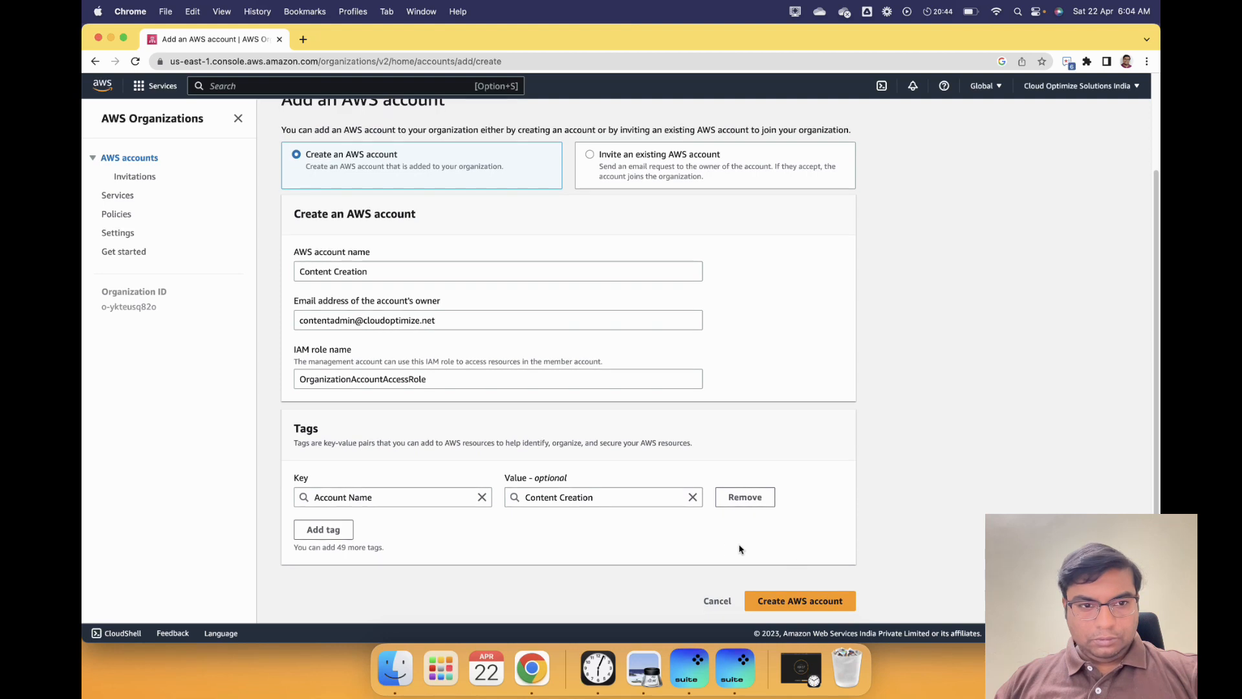
click(812, 608)
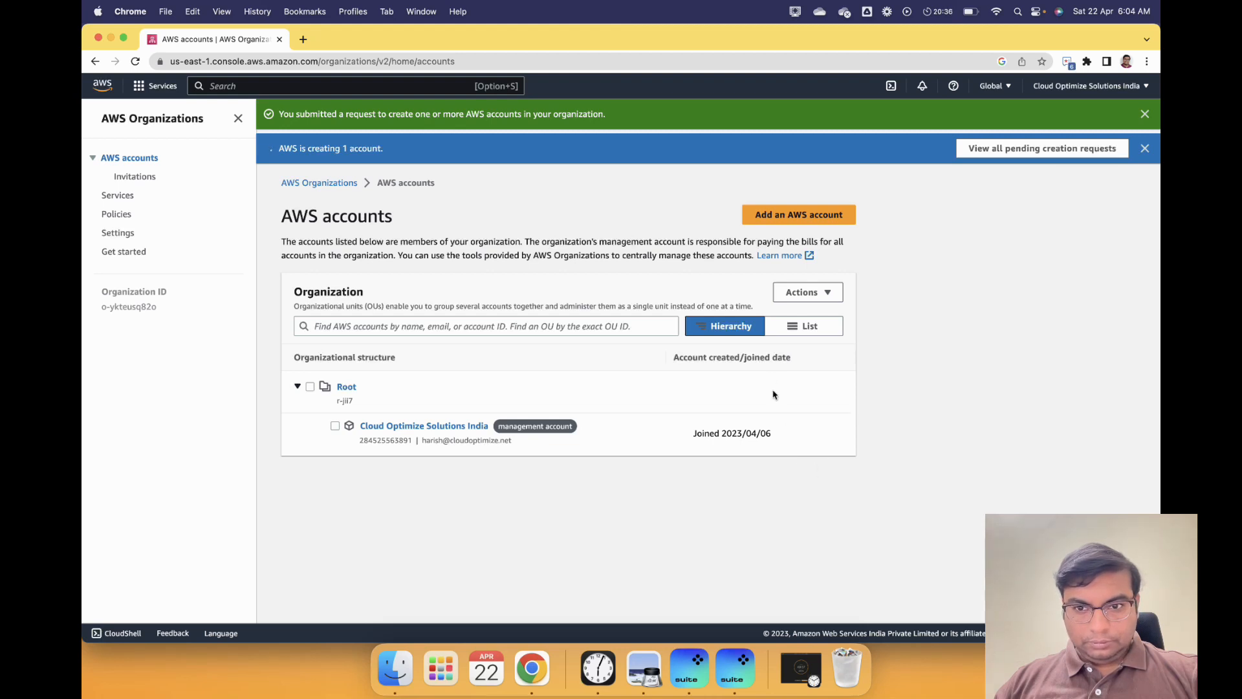
- Start another new account named Customer POC and enter the owner's email address
click(793, 223)
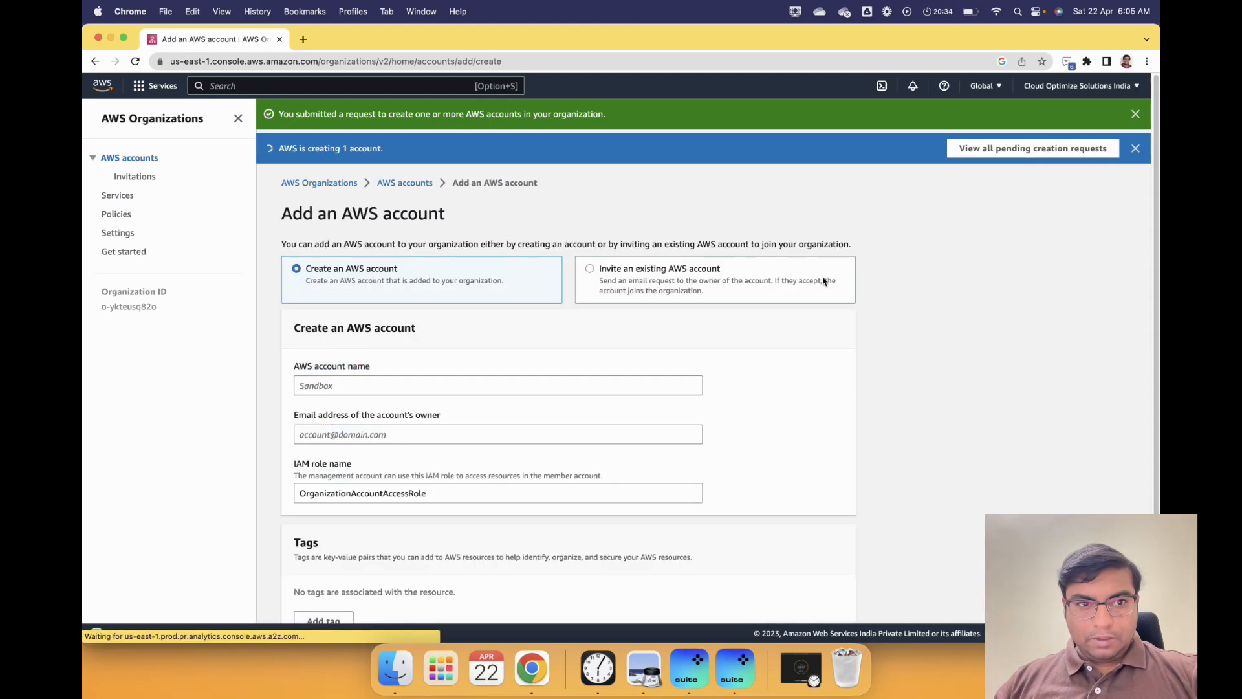
click(346, 387)
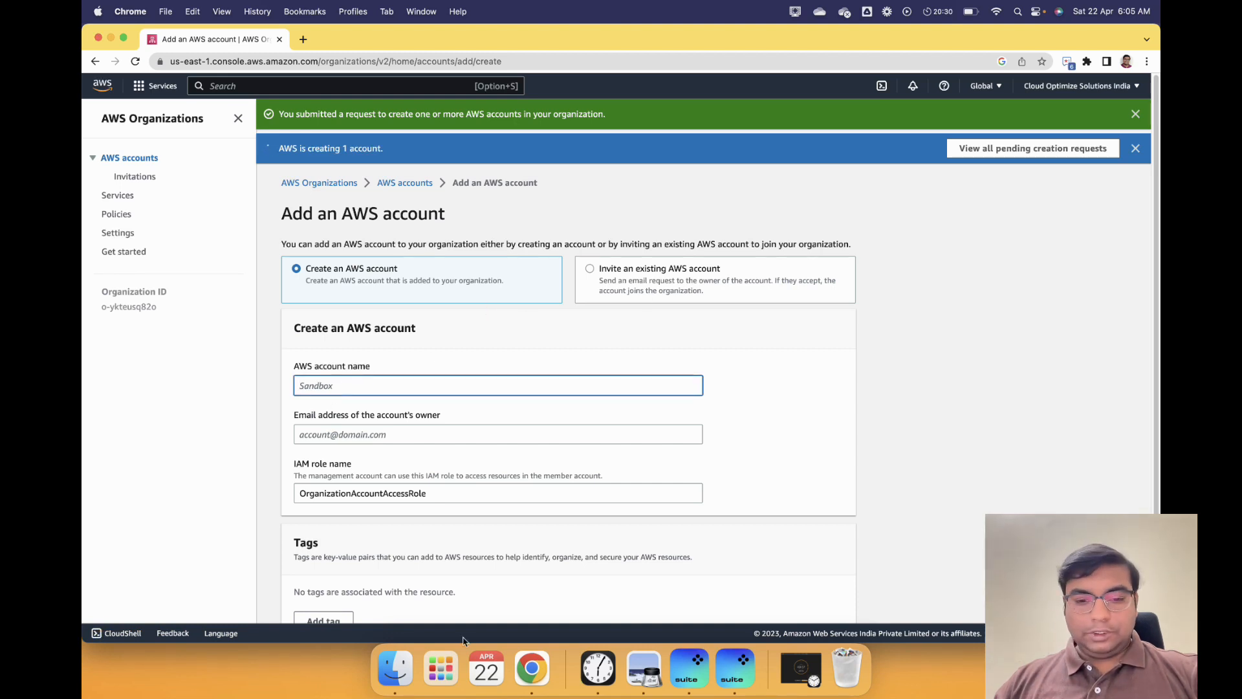
click(652, 670)
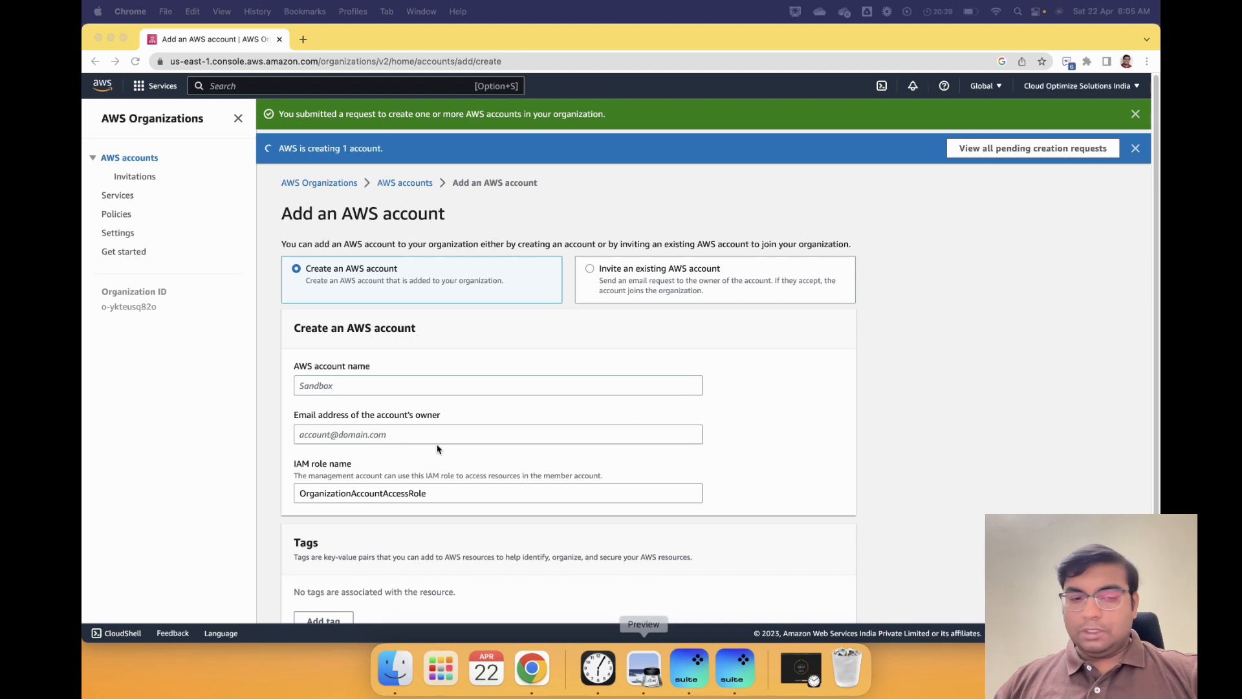
click(343, 387)
text(Cus)
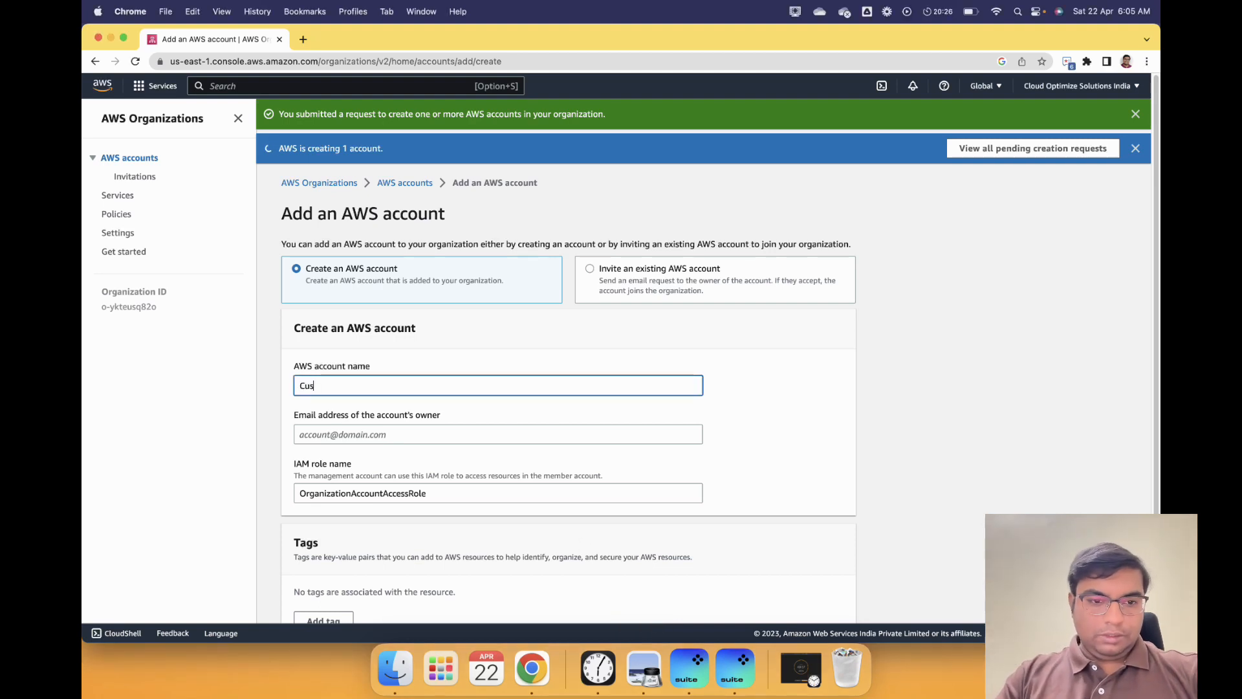
text(tomer POC)
key(Tab)
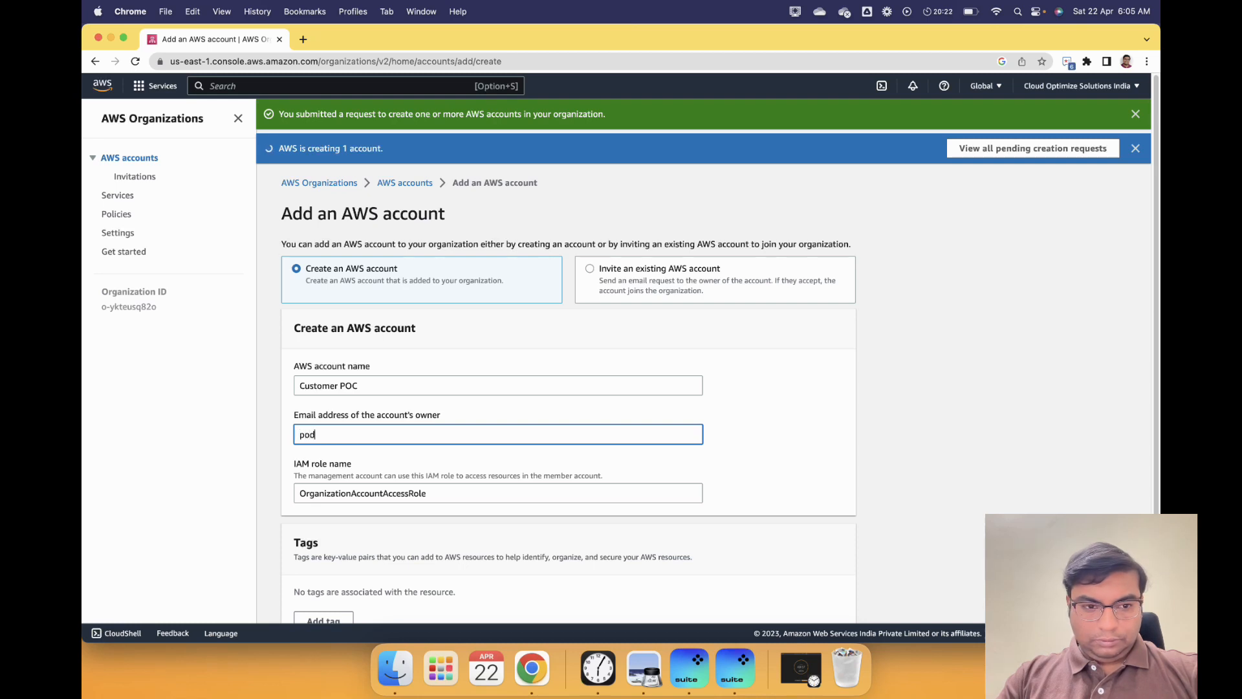
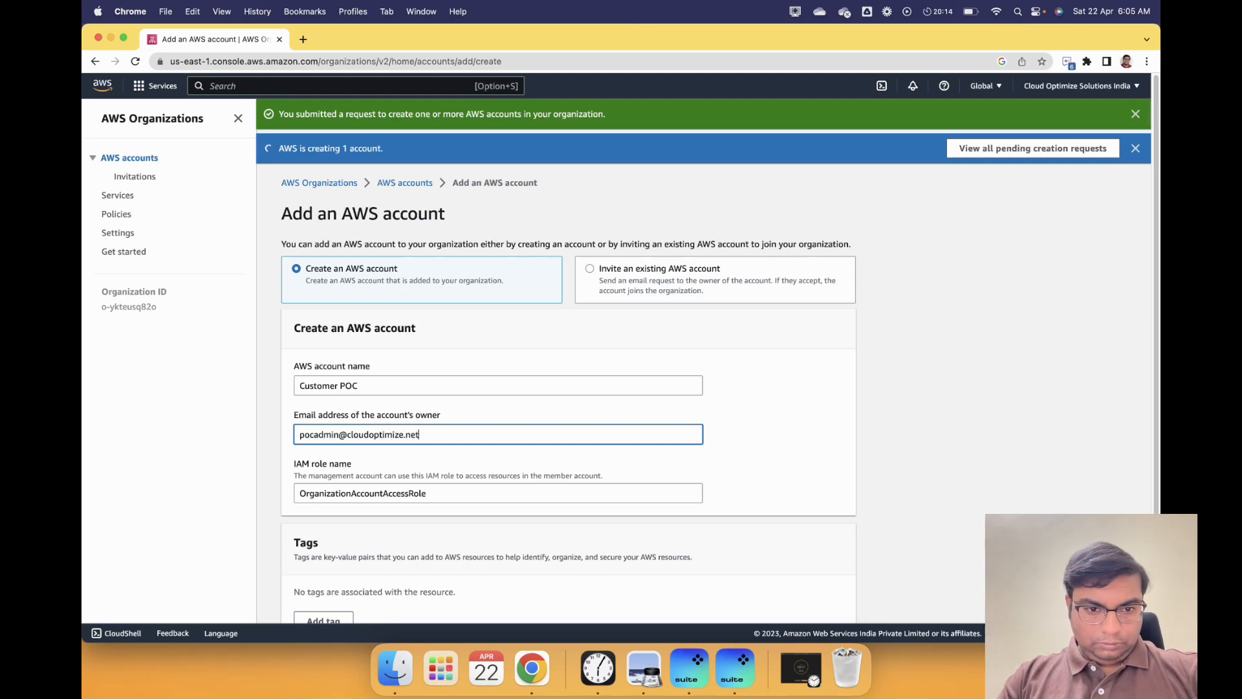
click(745, 460)
- Add the tag Account Name = Customer POC and submit the account for creation
scroll(744, 459, down, 3)
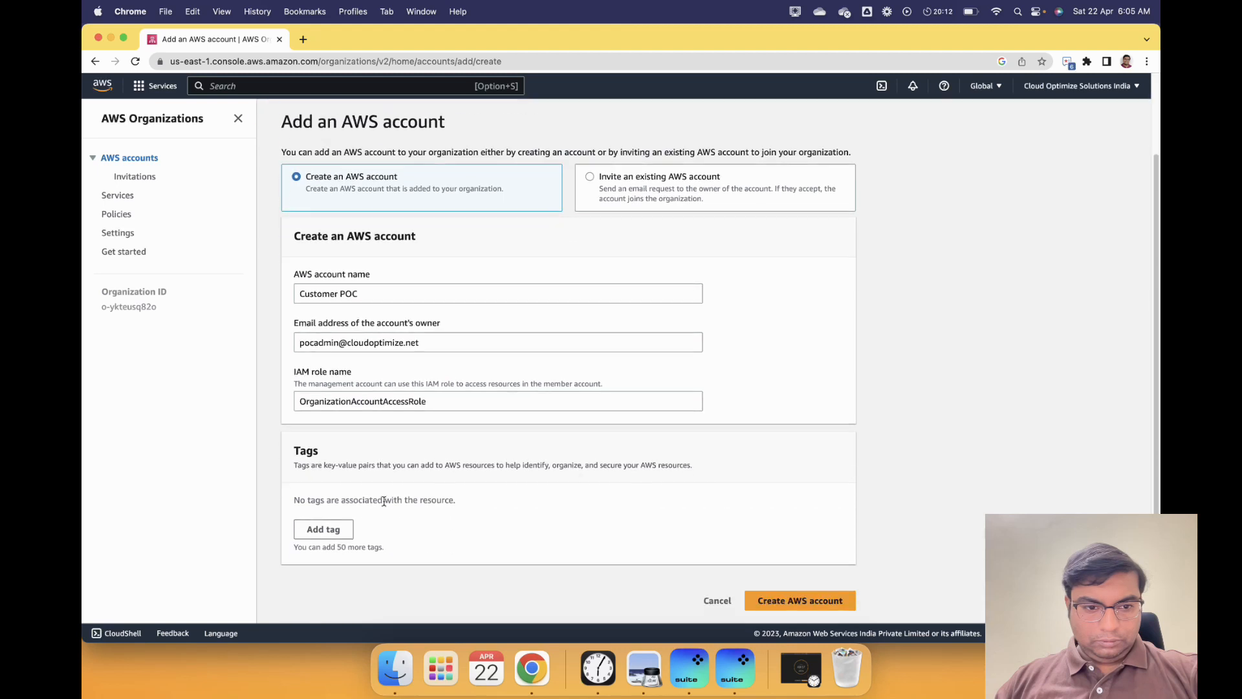
click(330, 527)
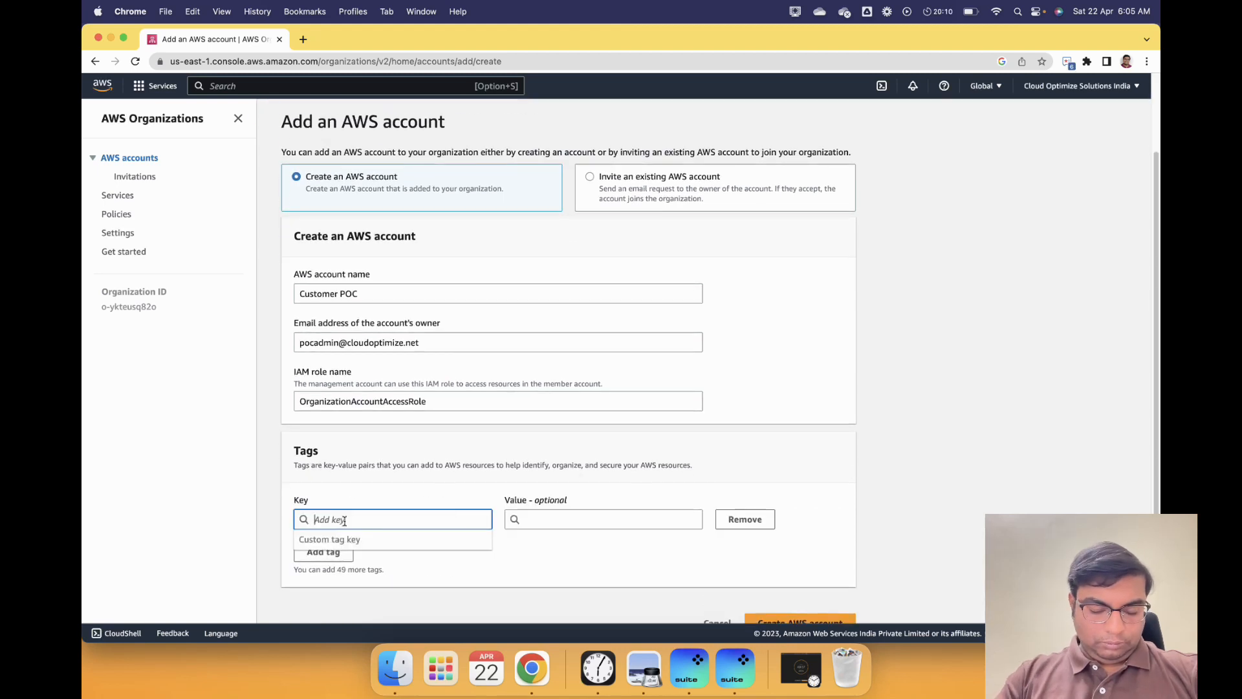
text(Account N)
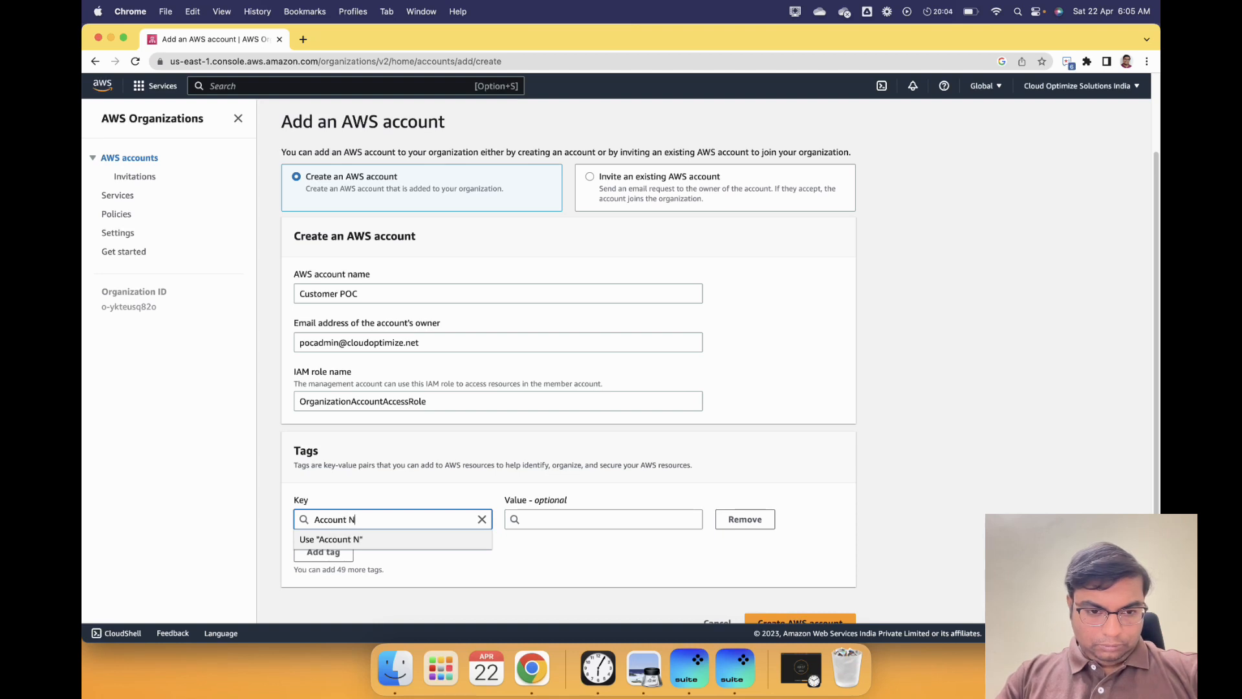
text(ame)
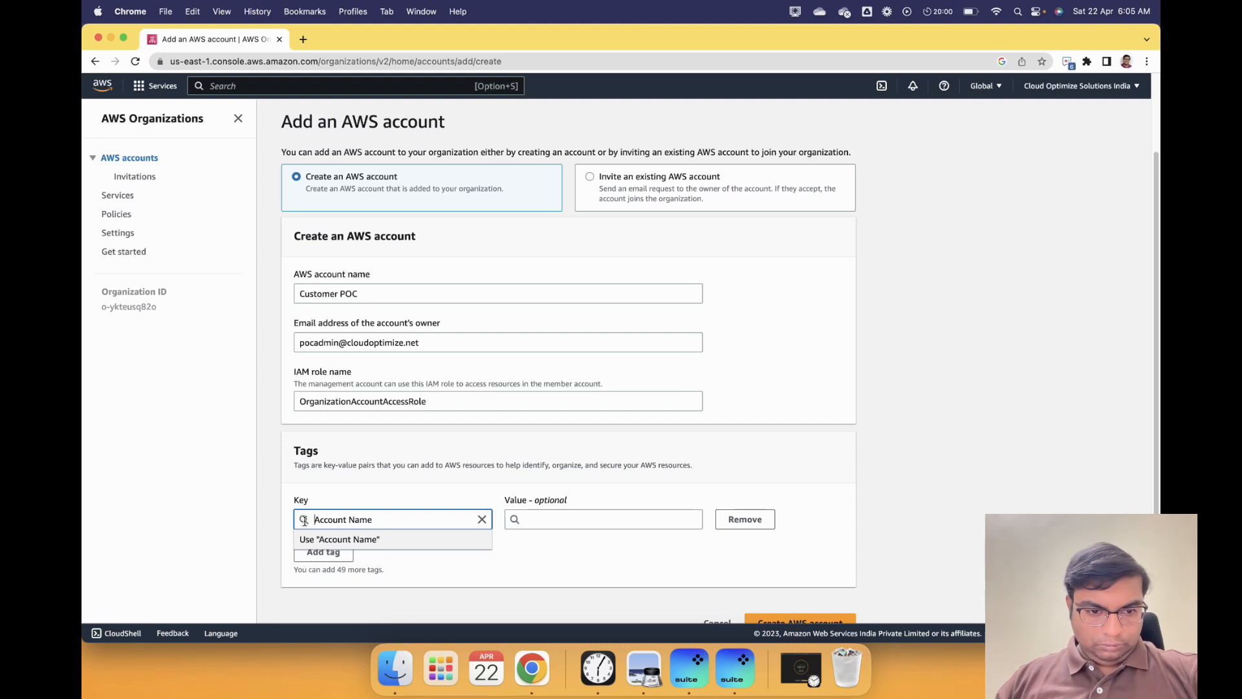
click(397, 538)
click(563, 520)
text(Customer POC)
click(729, 582)
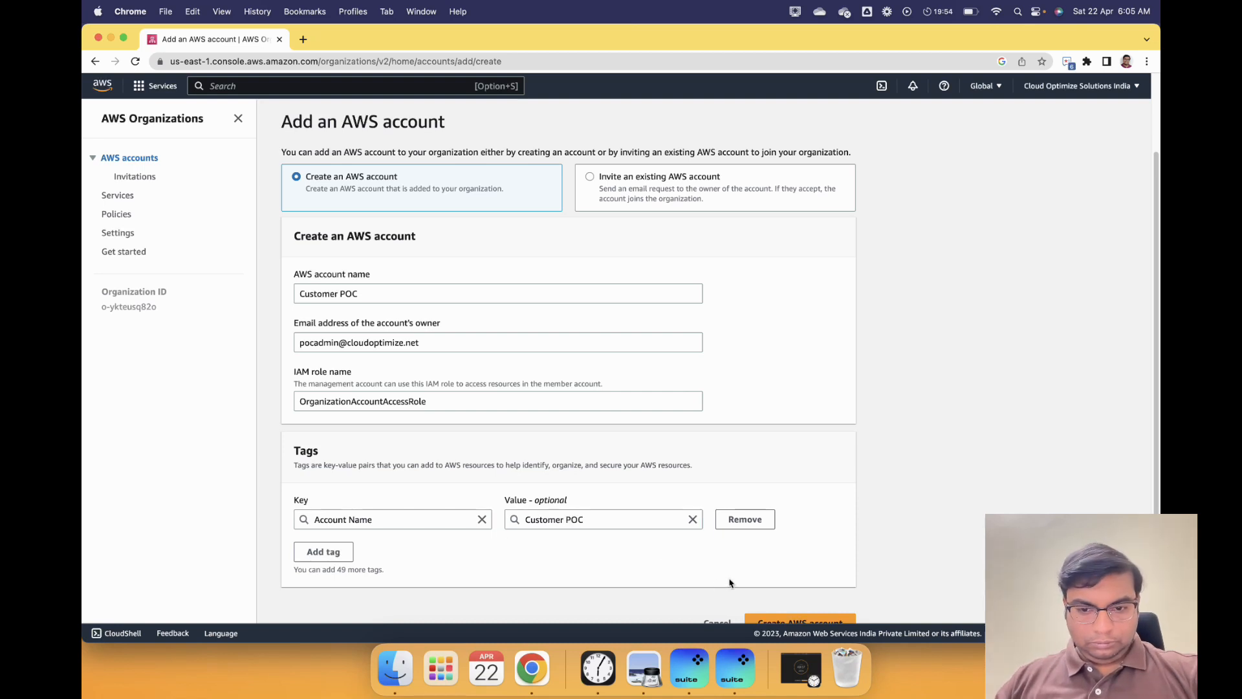
scroll(730, 582, down, 1)
click(780, 601)
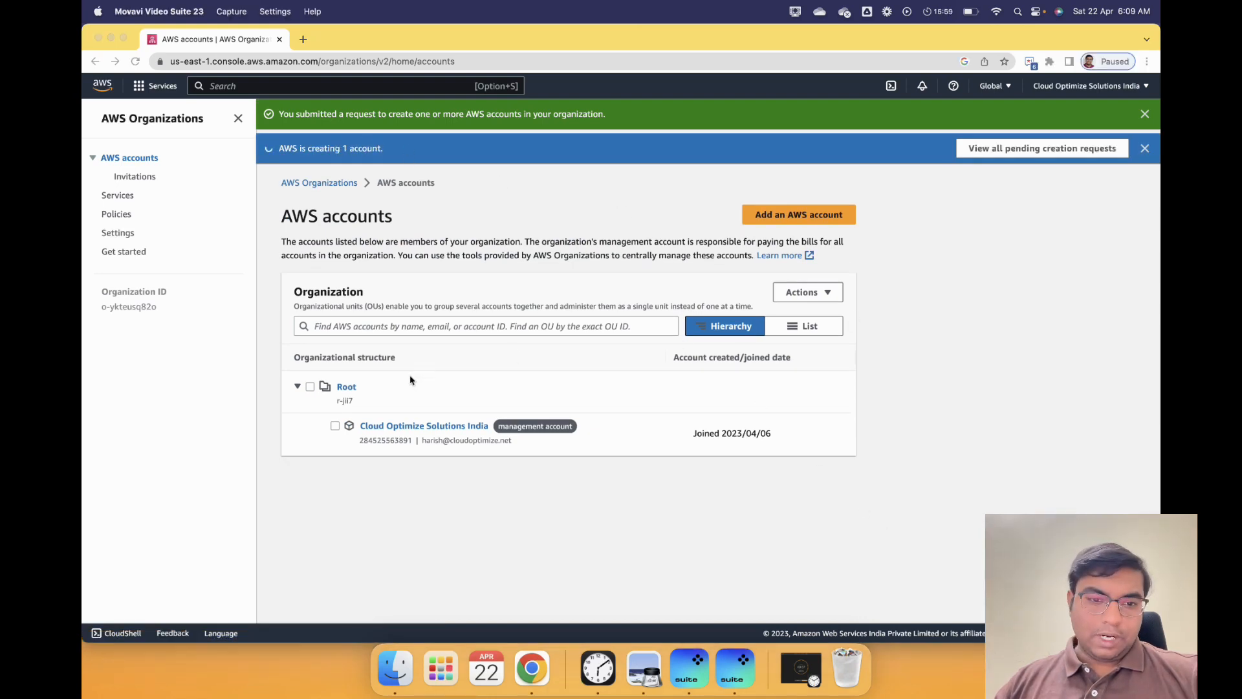
- Create a Production organizational unit under Root
click(312, 391)
click(311, 388)
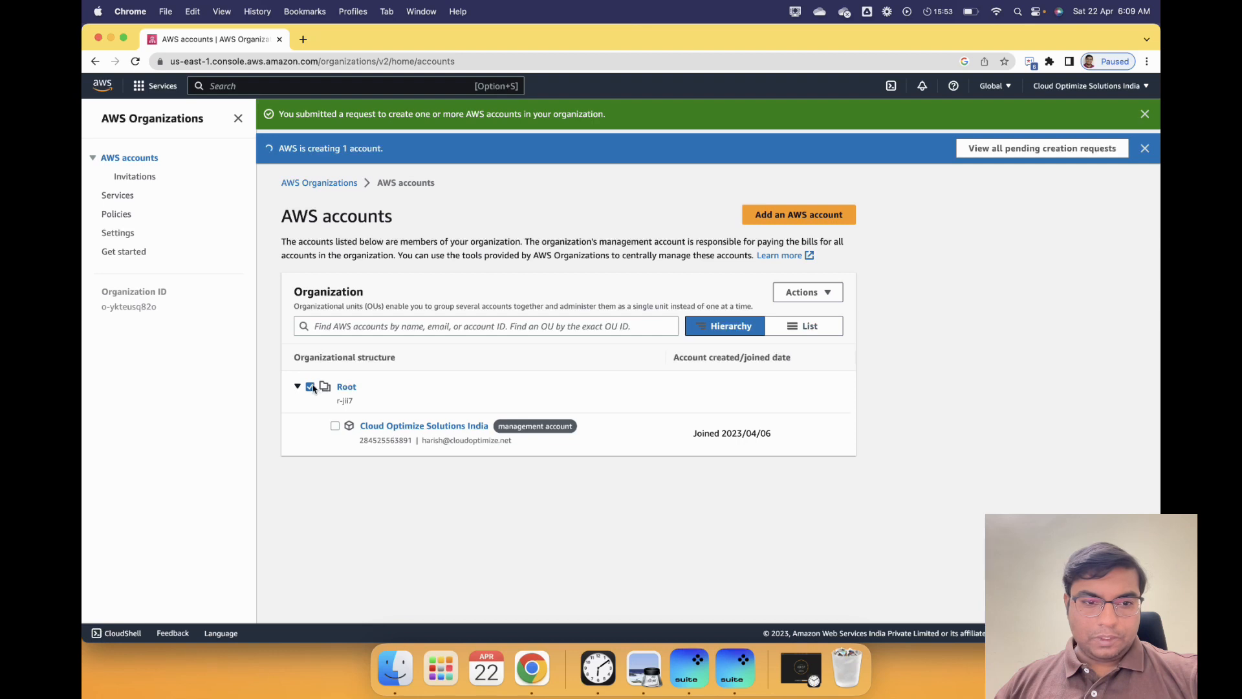
click(828, 300)
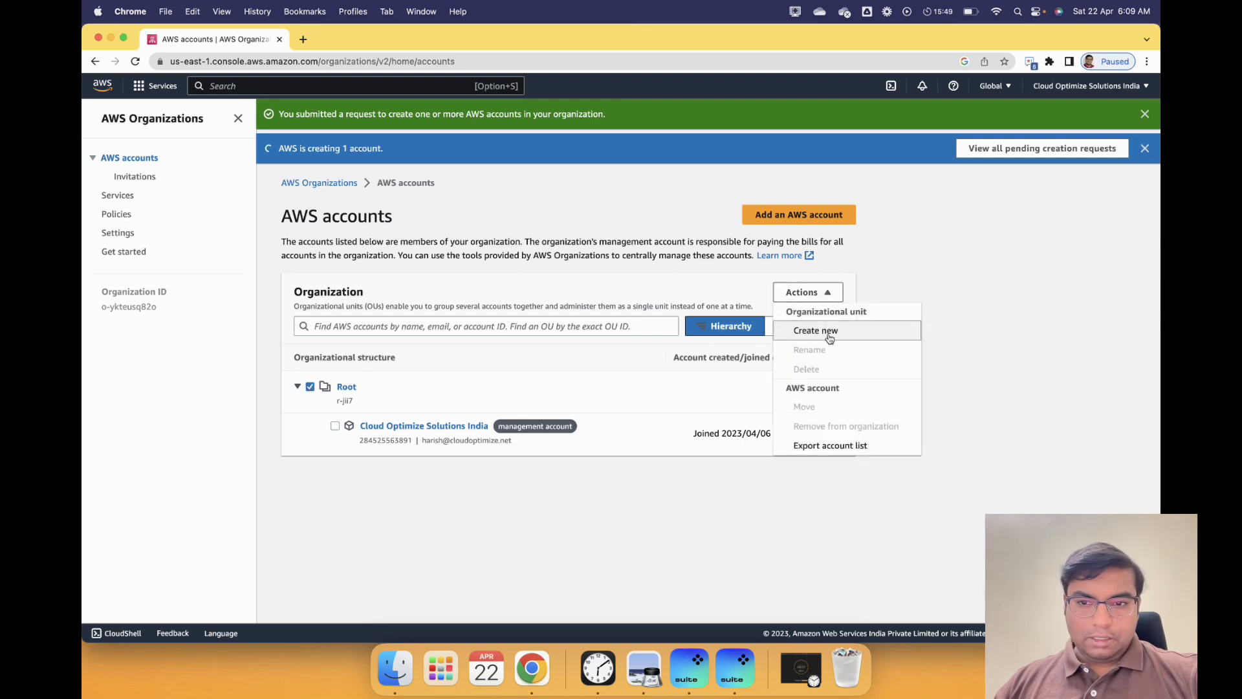
click(828, 331)
click(347, 350)
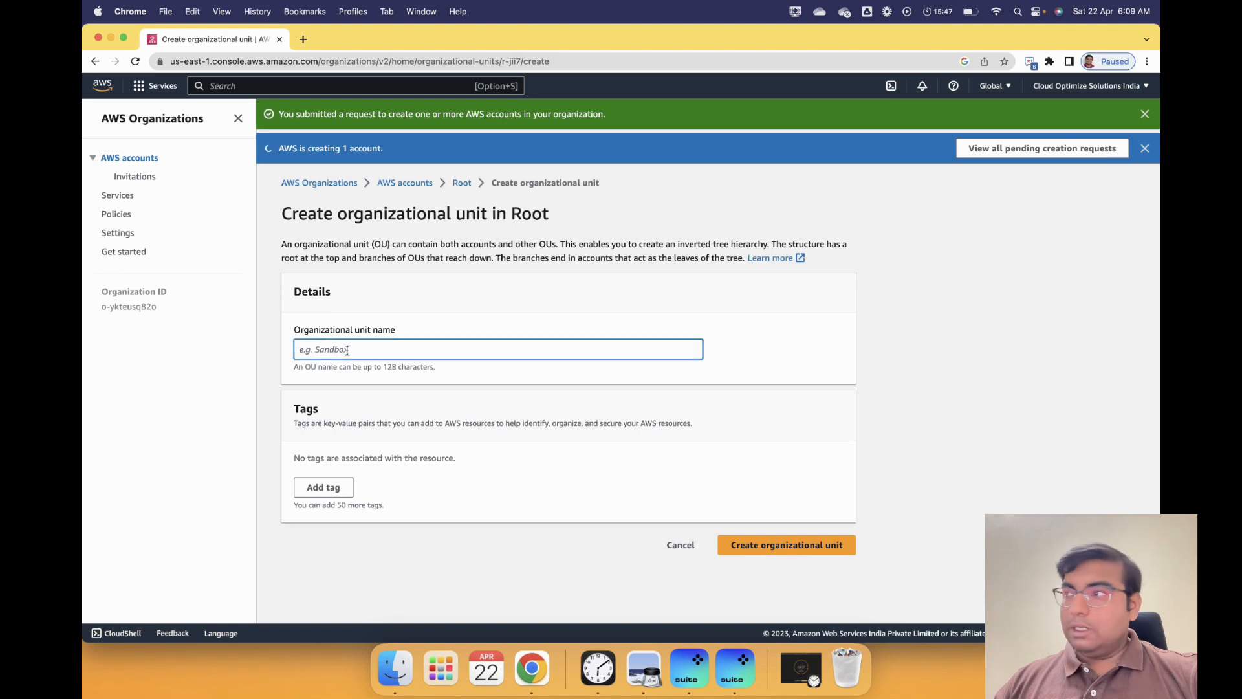
click(639, 680)
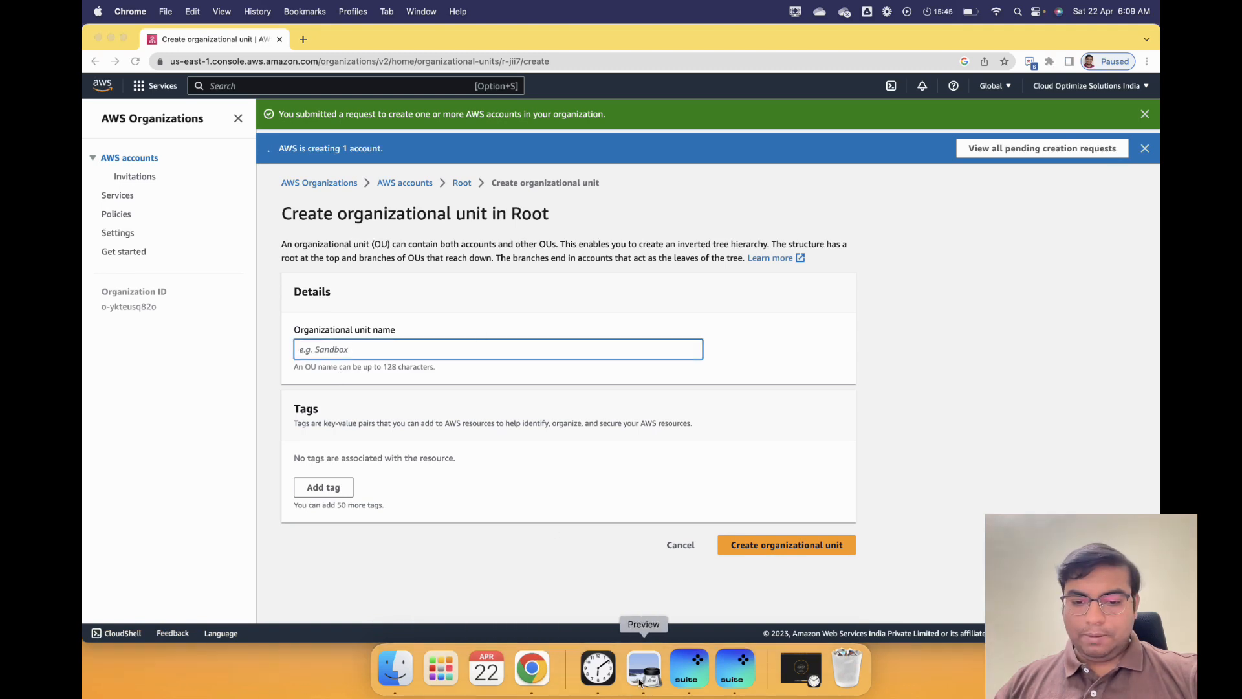
click(310, 349)
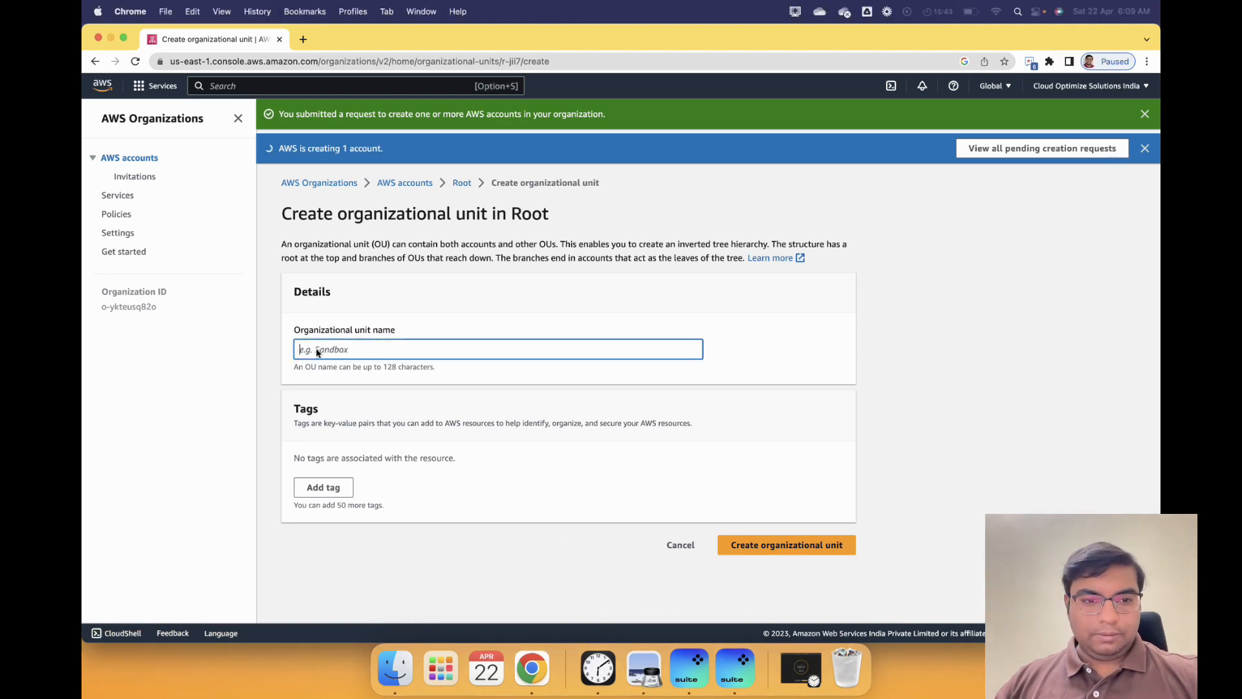
text(Production)
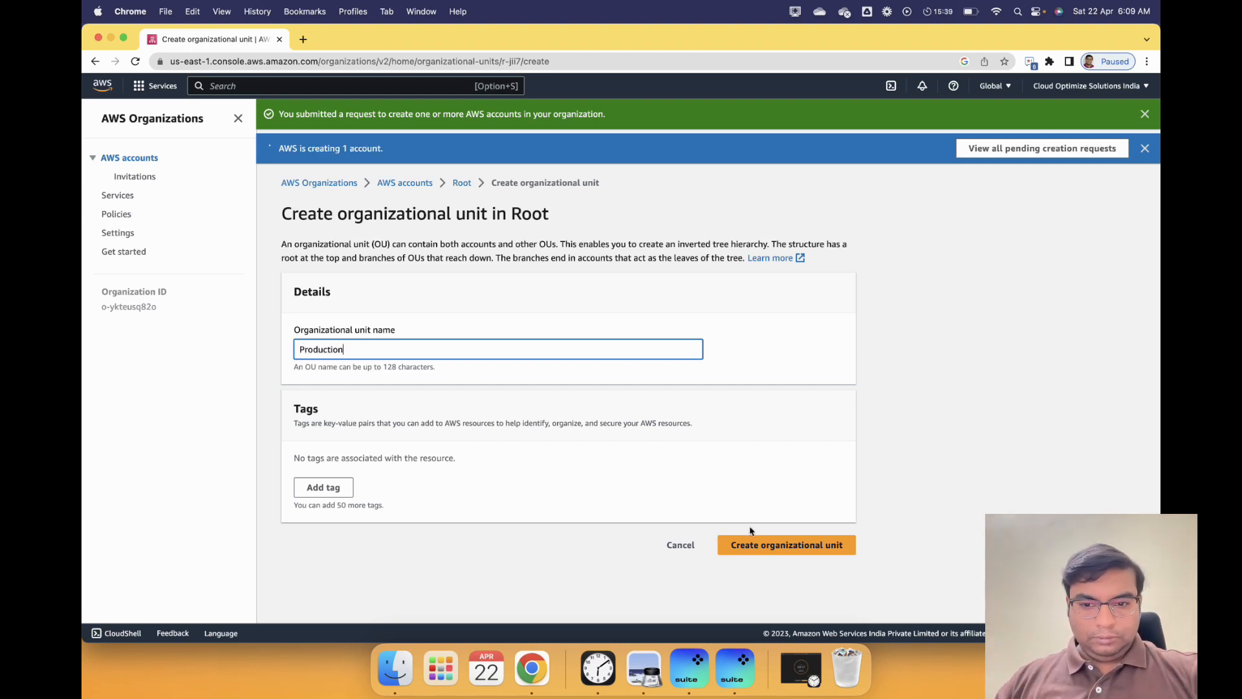
click(802, 548)
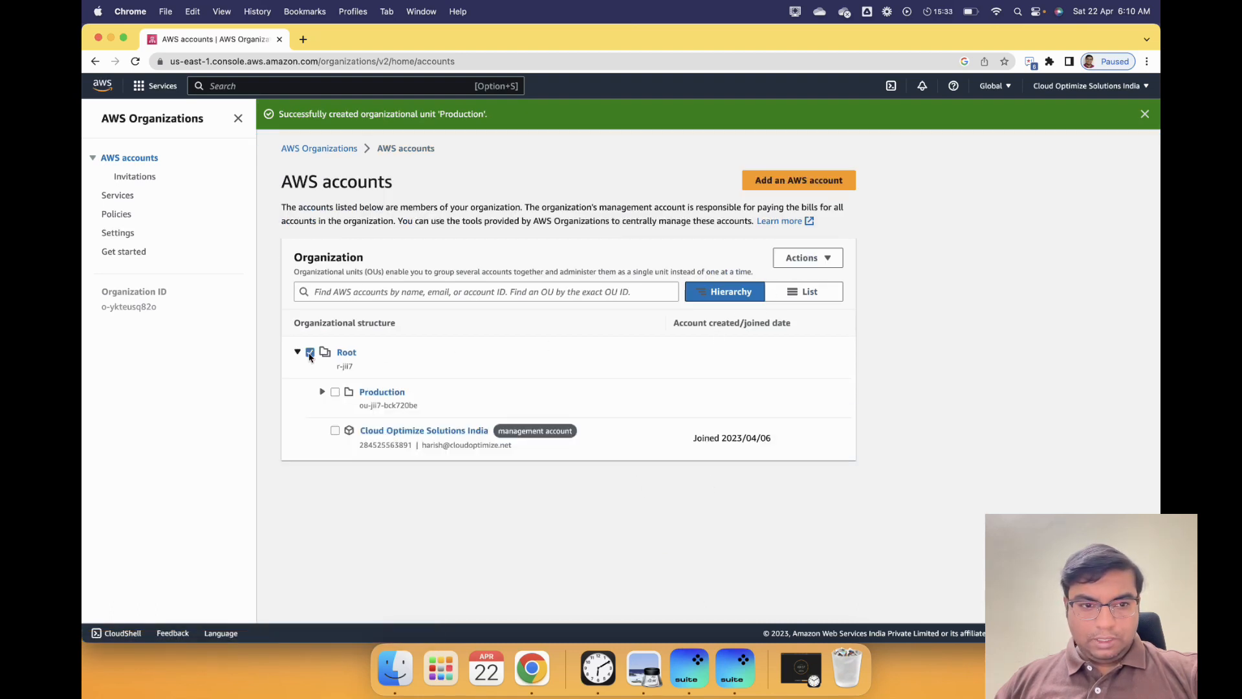
- Create a Content Creation organizational unit
click(822, 258)
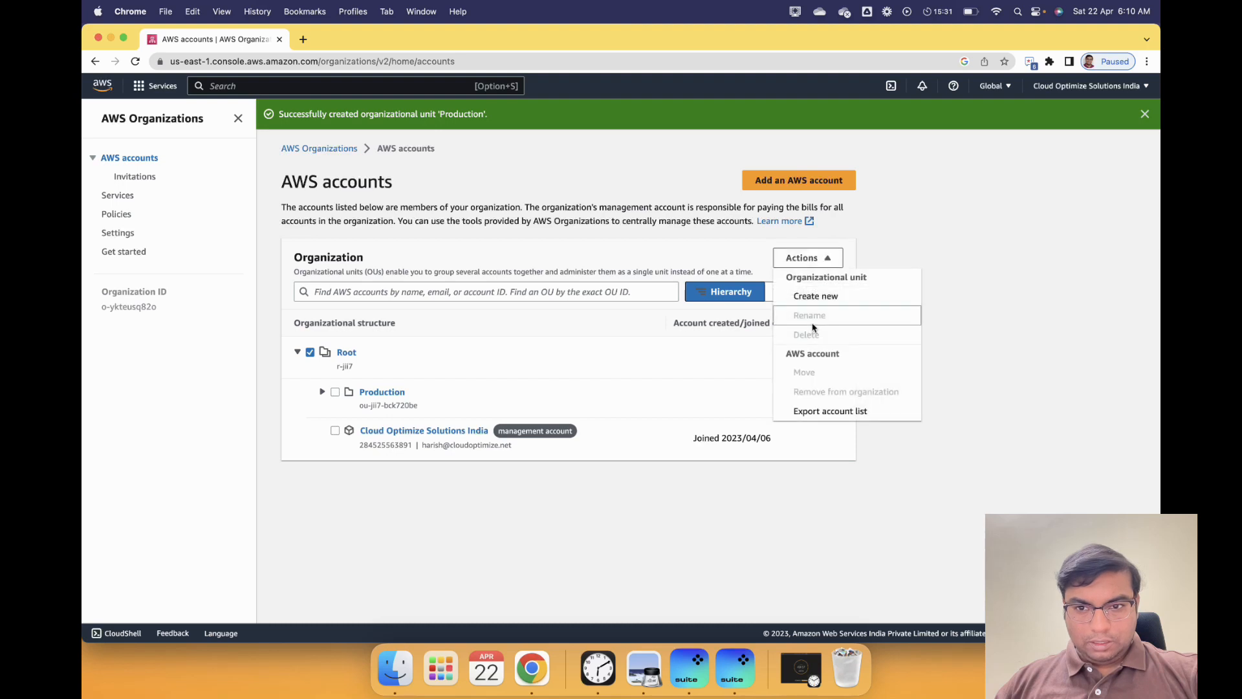
click(810, 298)
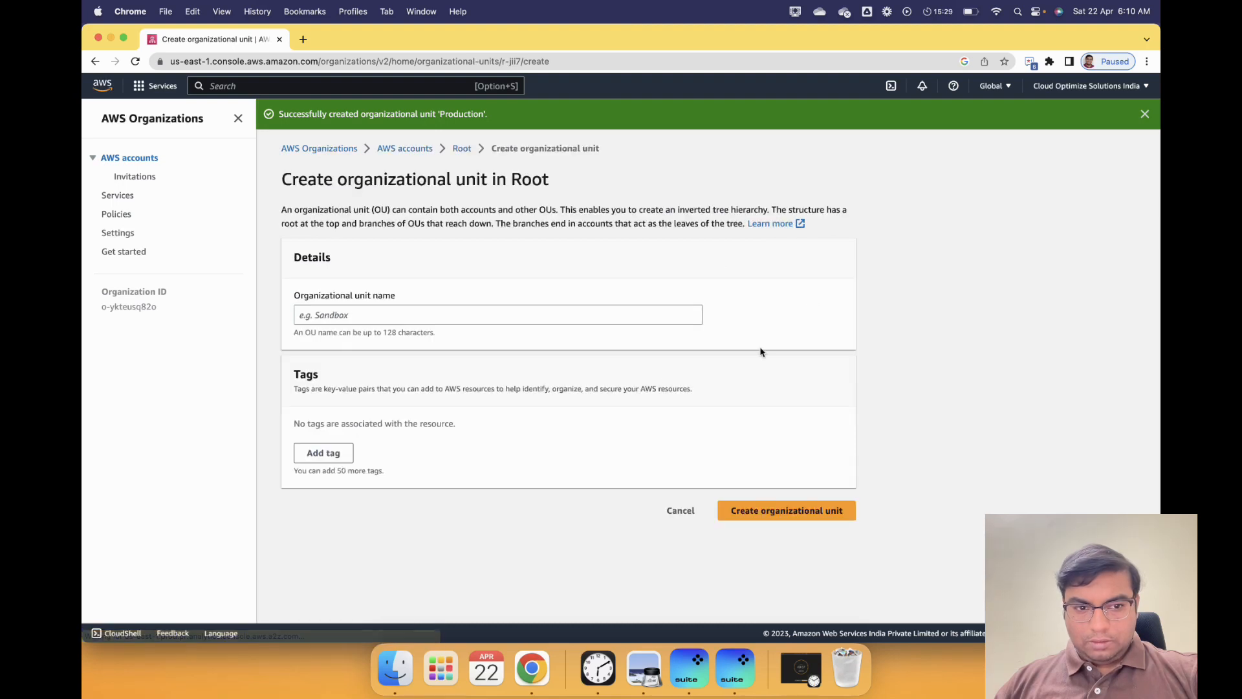
click(448, 311)
text(Content Creation)
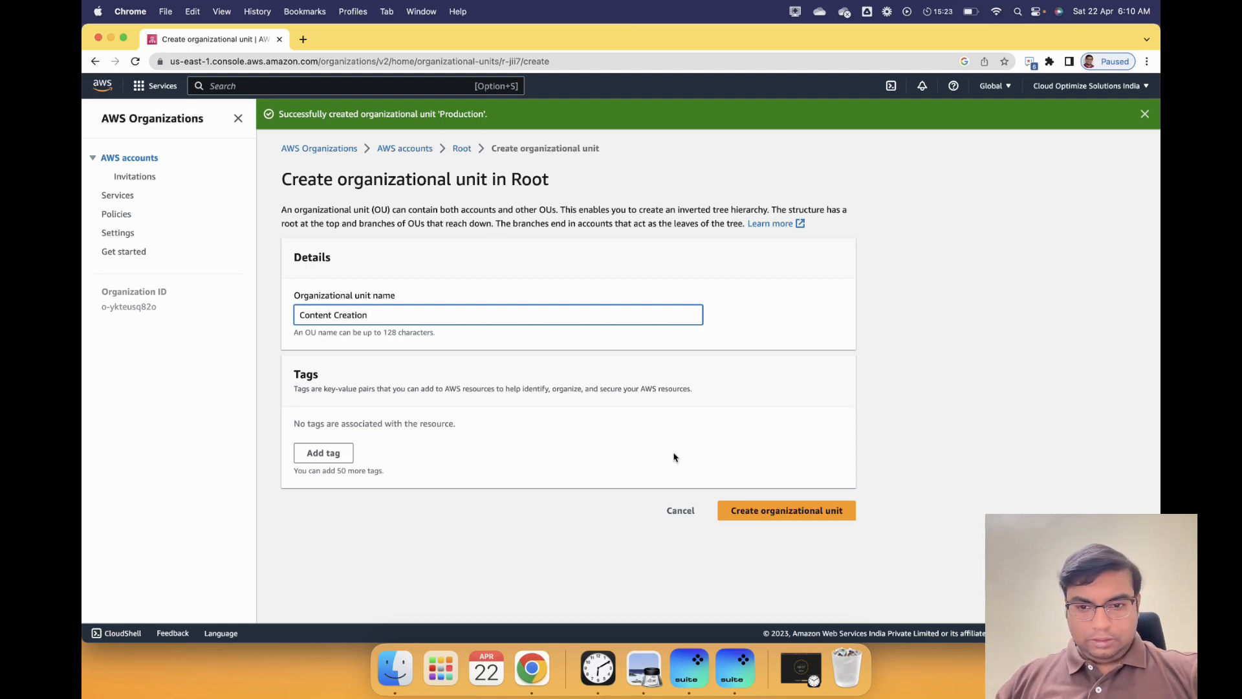
click(784, 514)
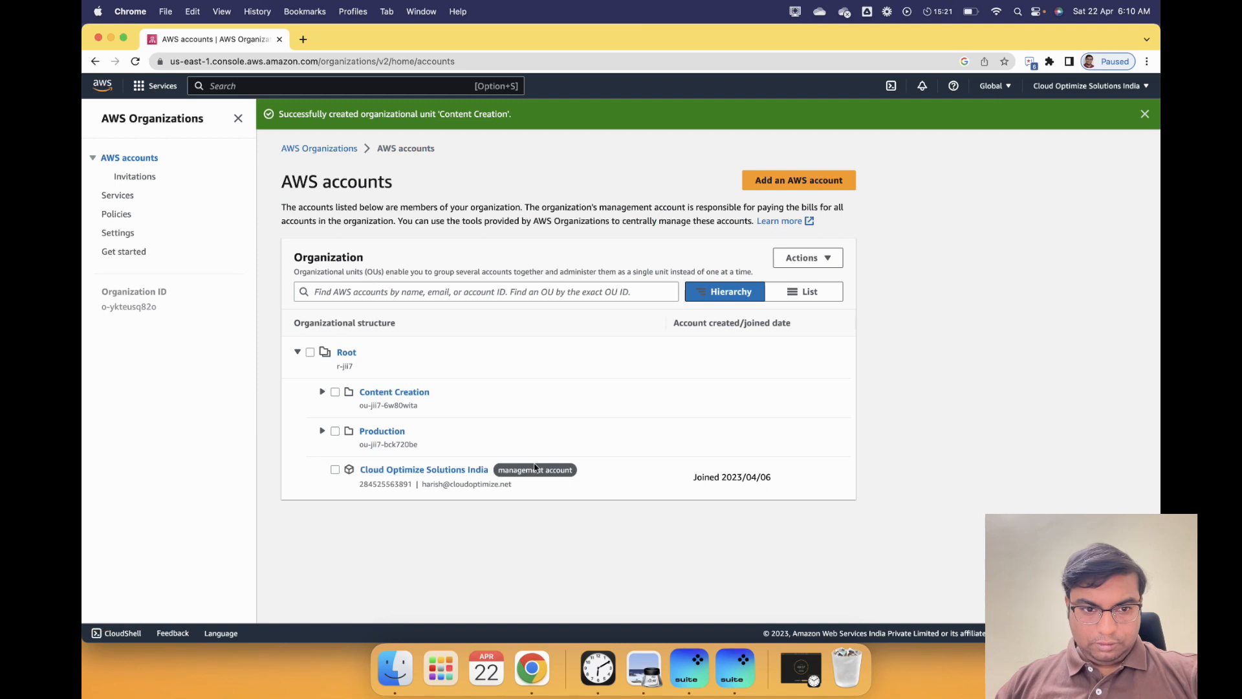
- Create a Customer POC organizational unit under Root
click(310, 352)
click(807, 258)
click(811, 297)
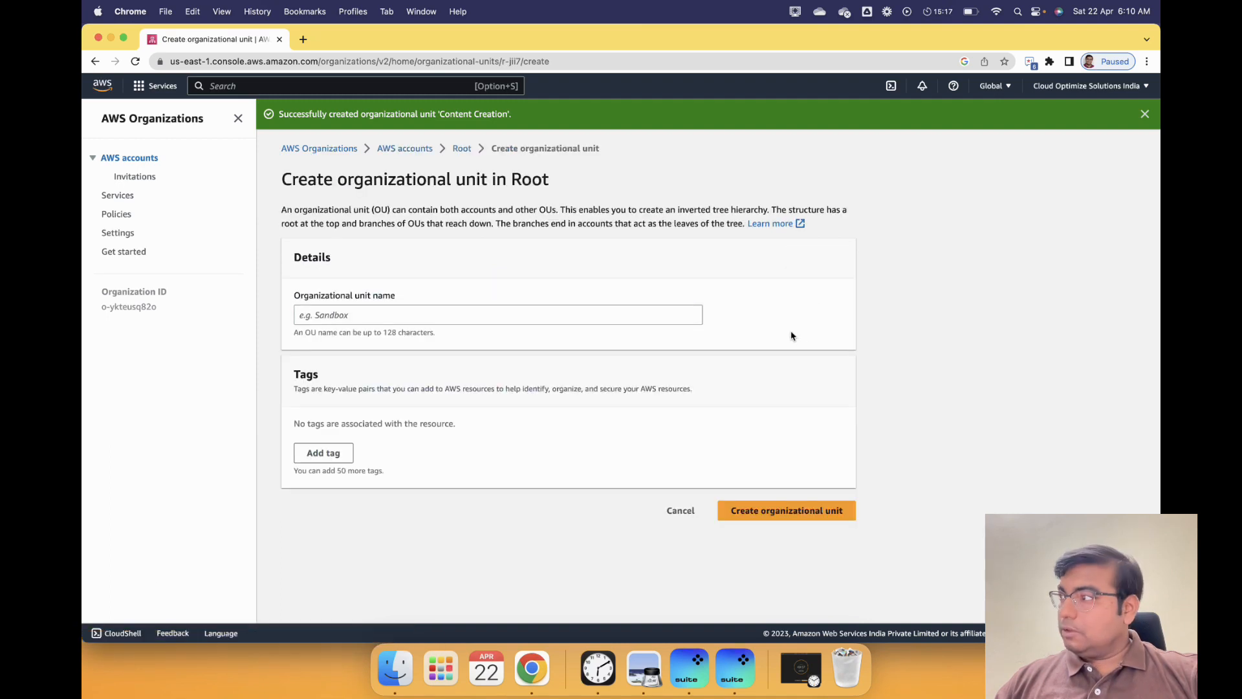
click(351, 322)
text(Cu)
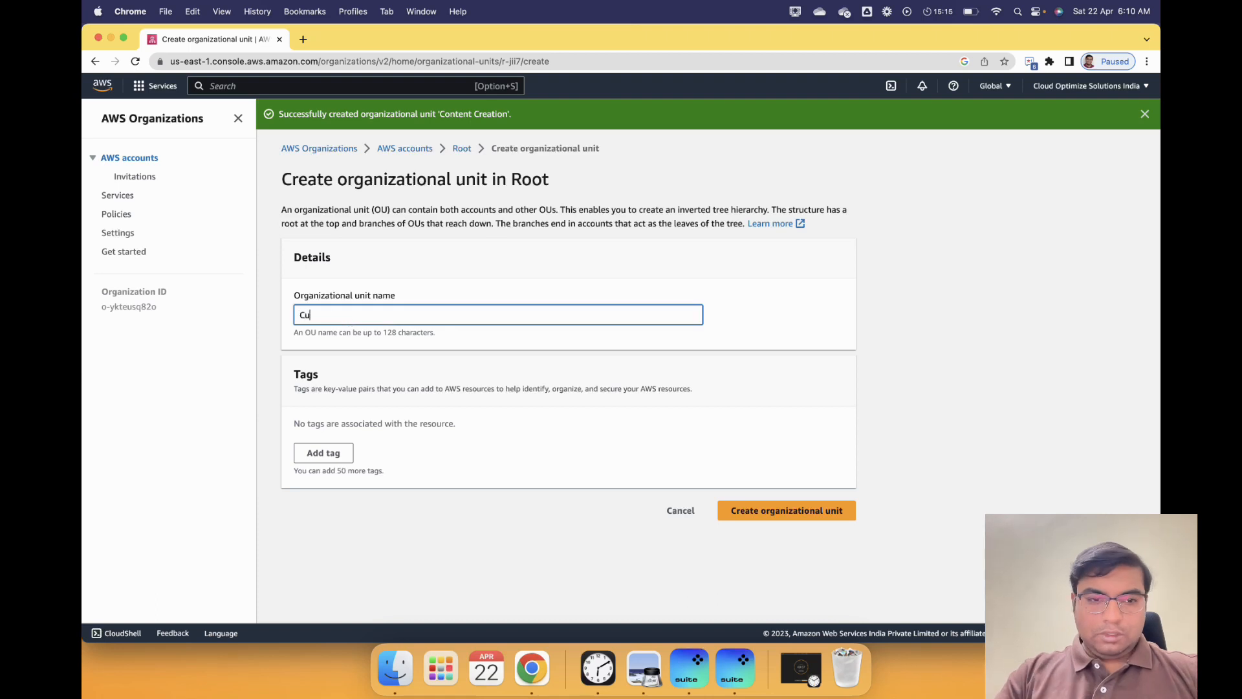
text(stomer POC)
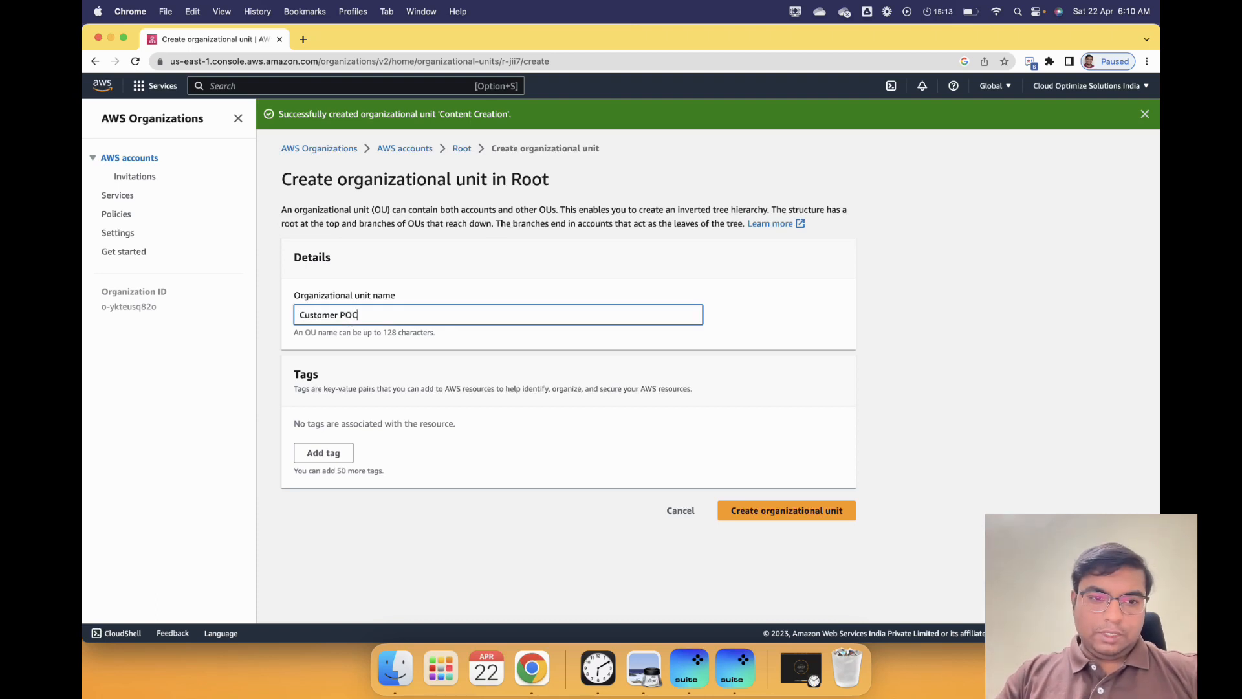
click(722, 508)
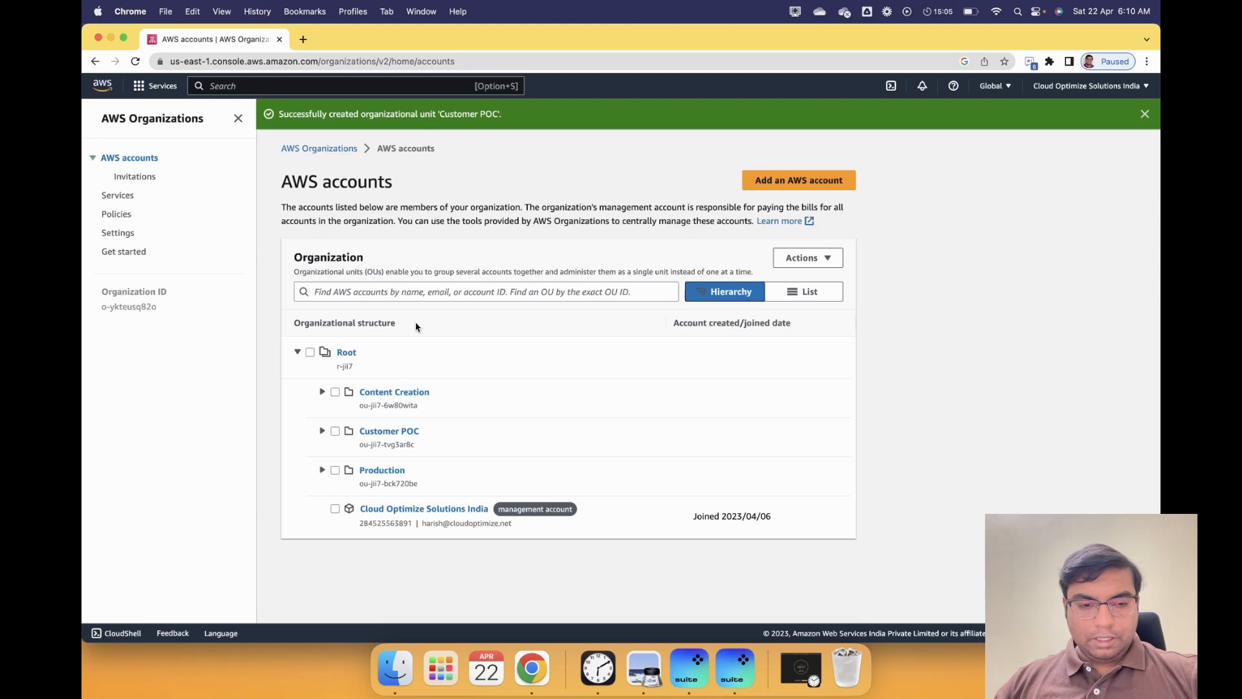
- Expand and collapse the empty Content Creation OU, then switch to the flat List view of all accounts
click(322, 393)
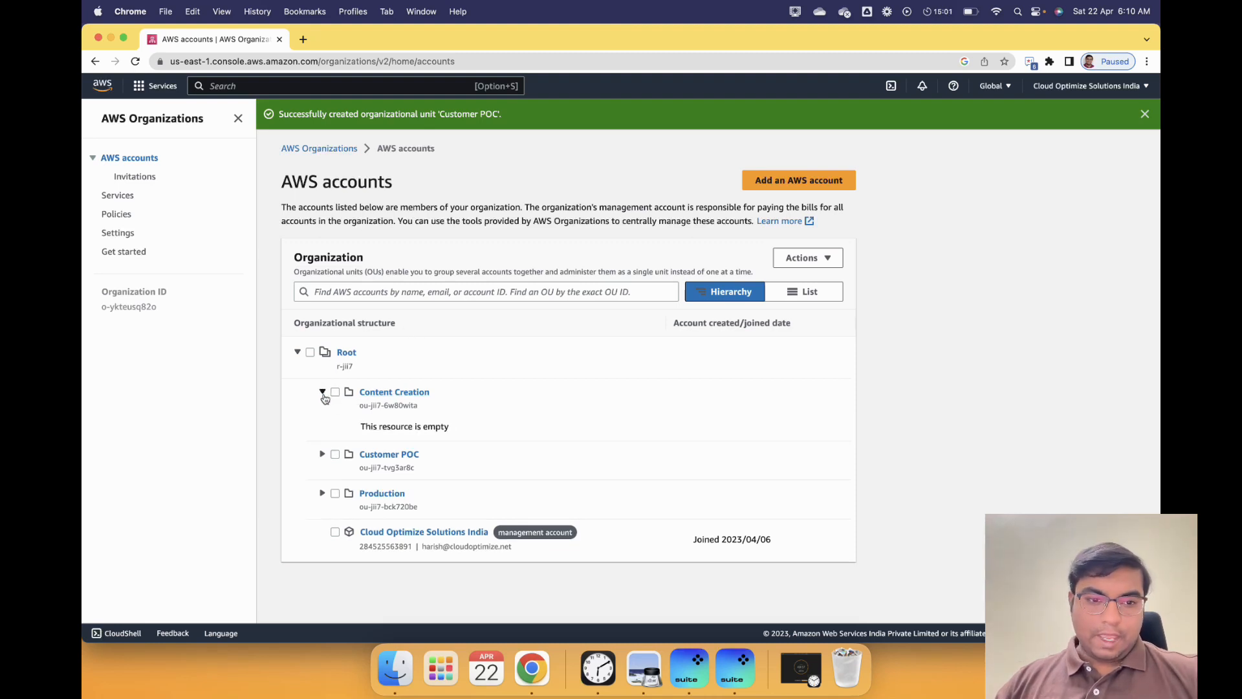
click(322, 393)
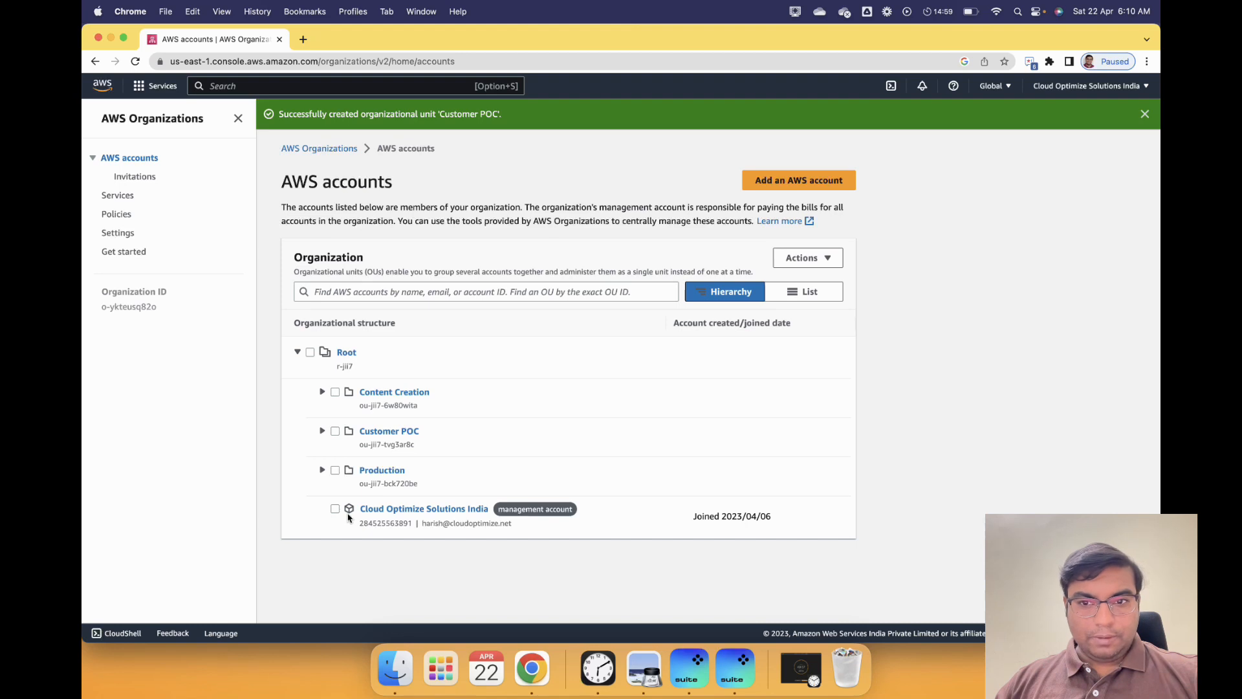
click(775, 289)
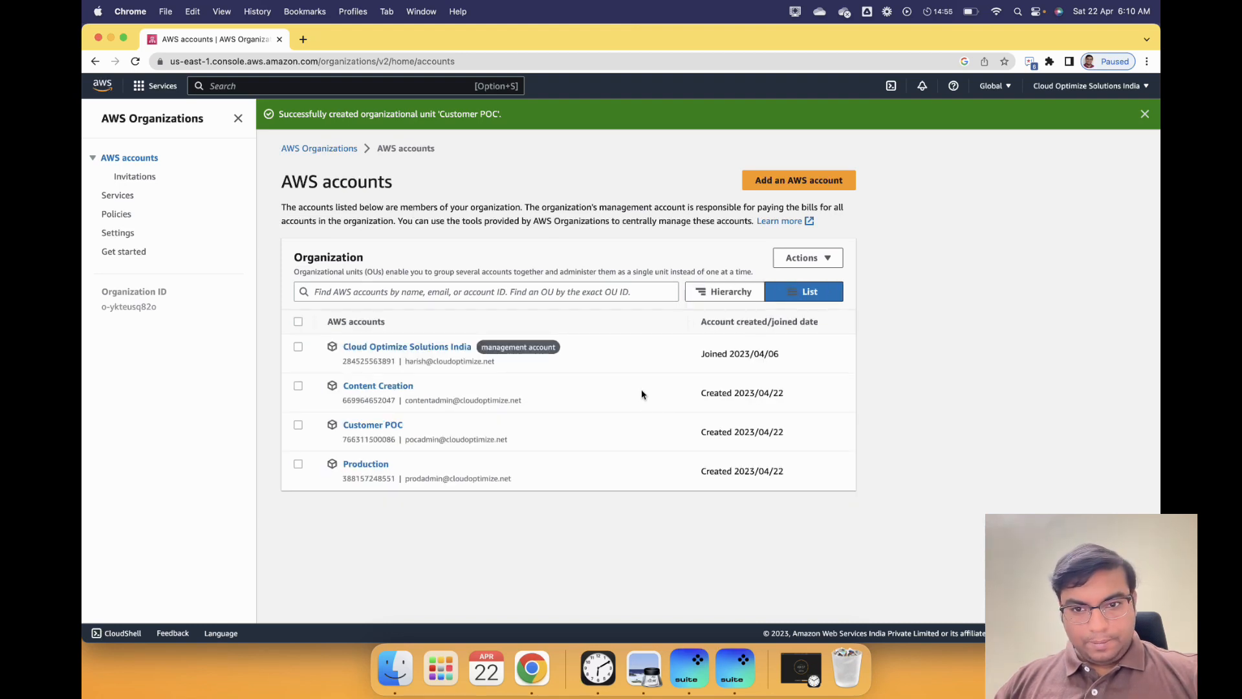
click(299, 387)
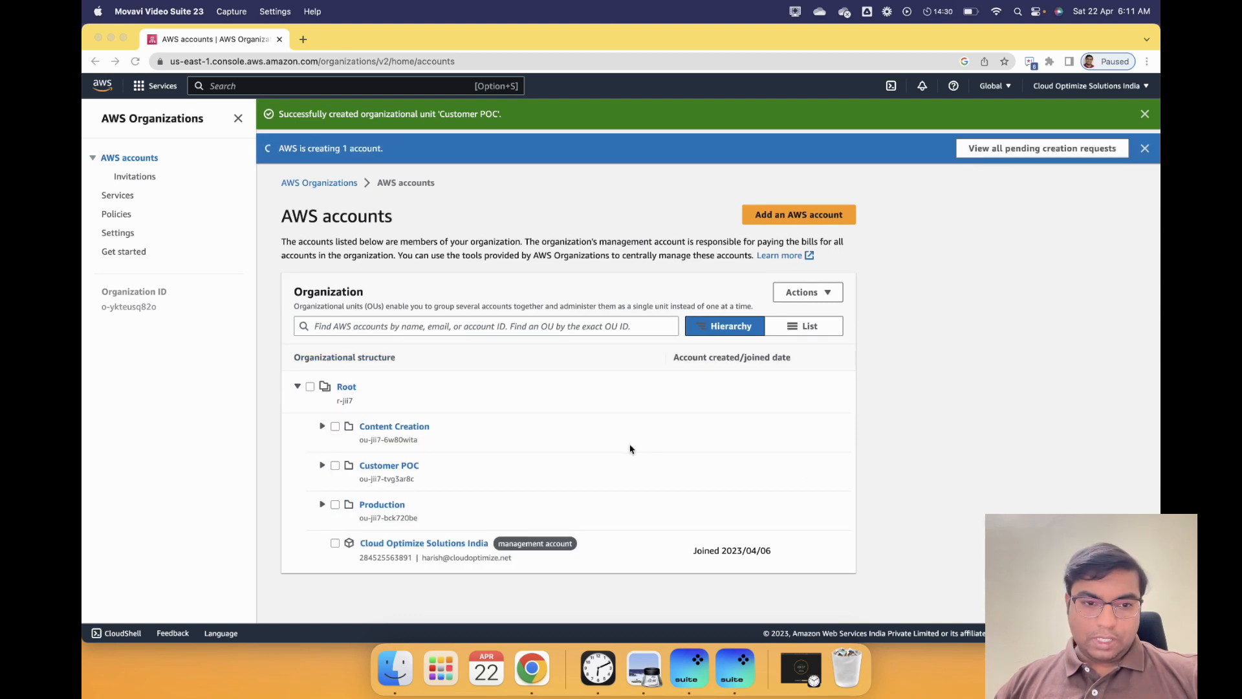
click(801, 327)
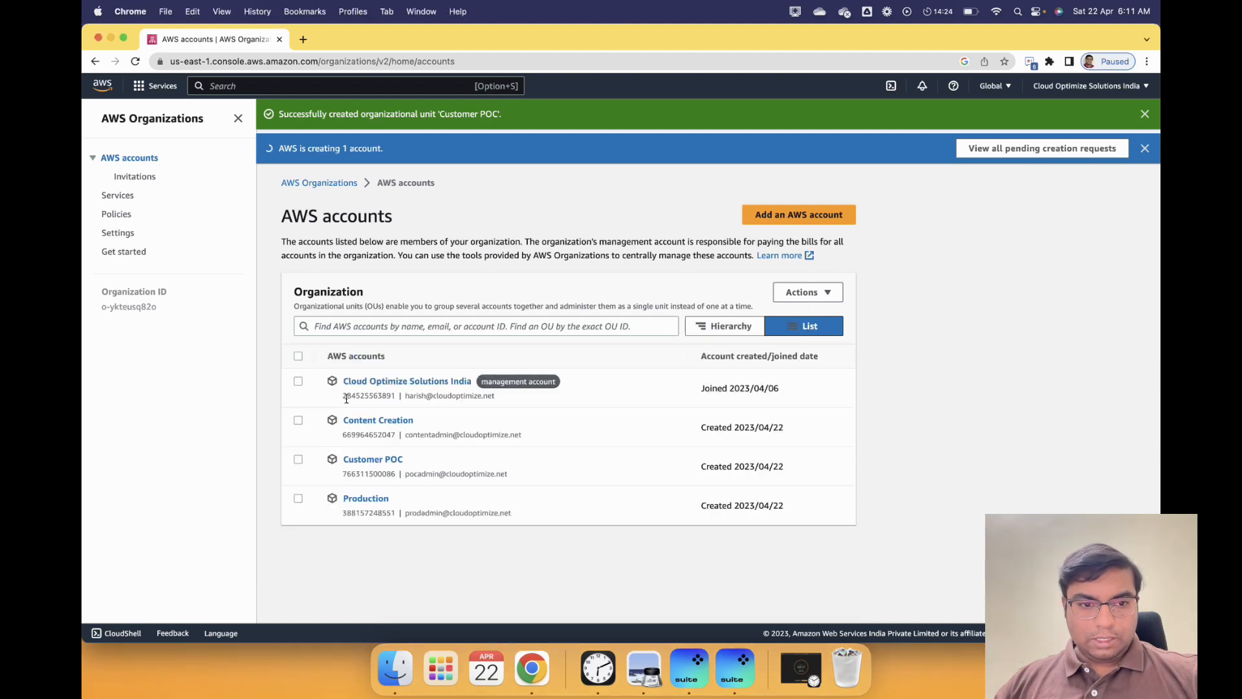
- Move the Production account into the Production OU
click(297, 500)
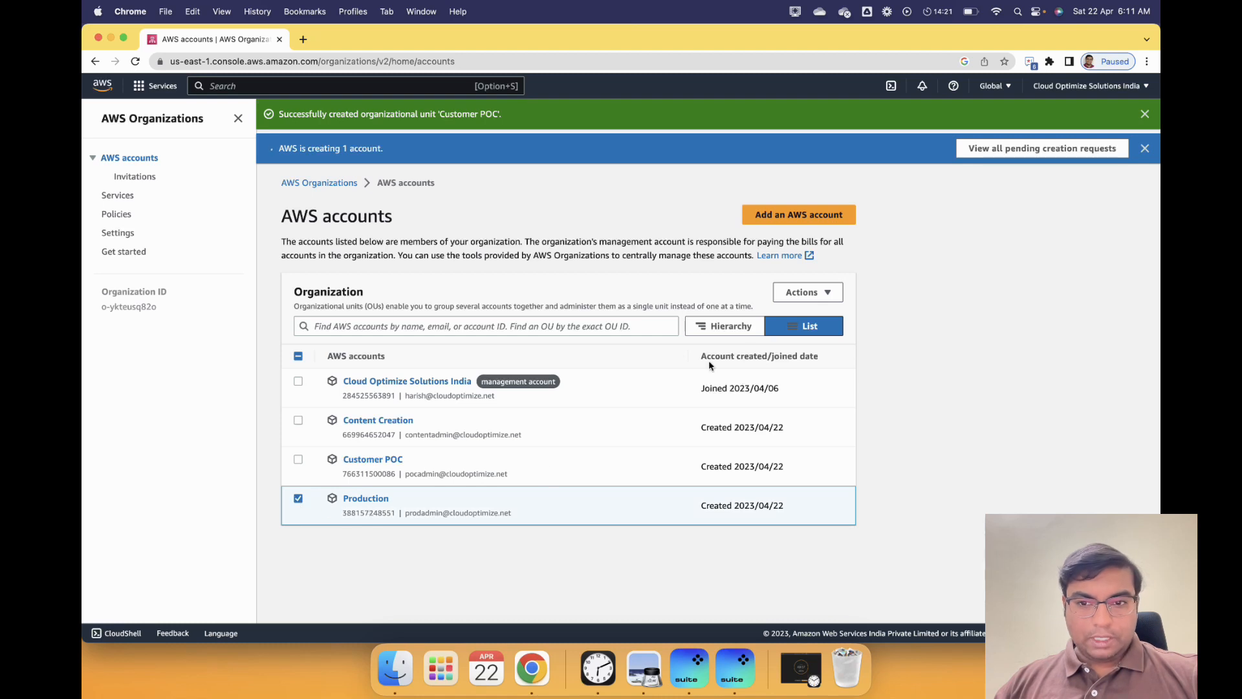
click(819, 291)
click(814, 415)
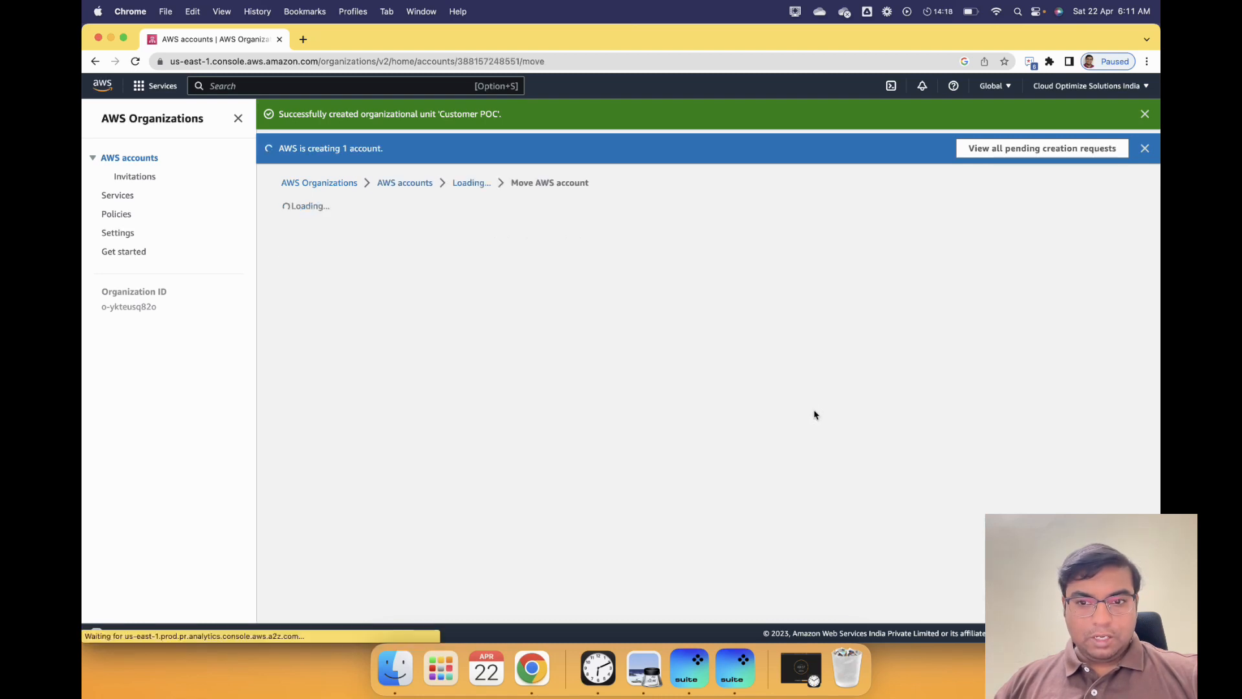
scroll(355, 540, down, 1)
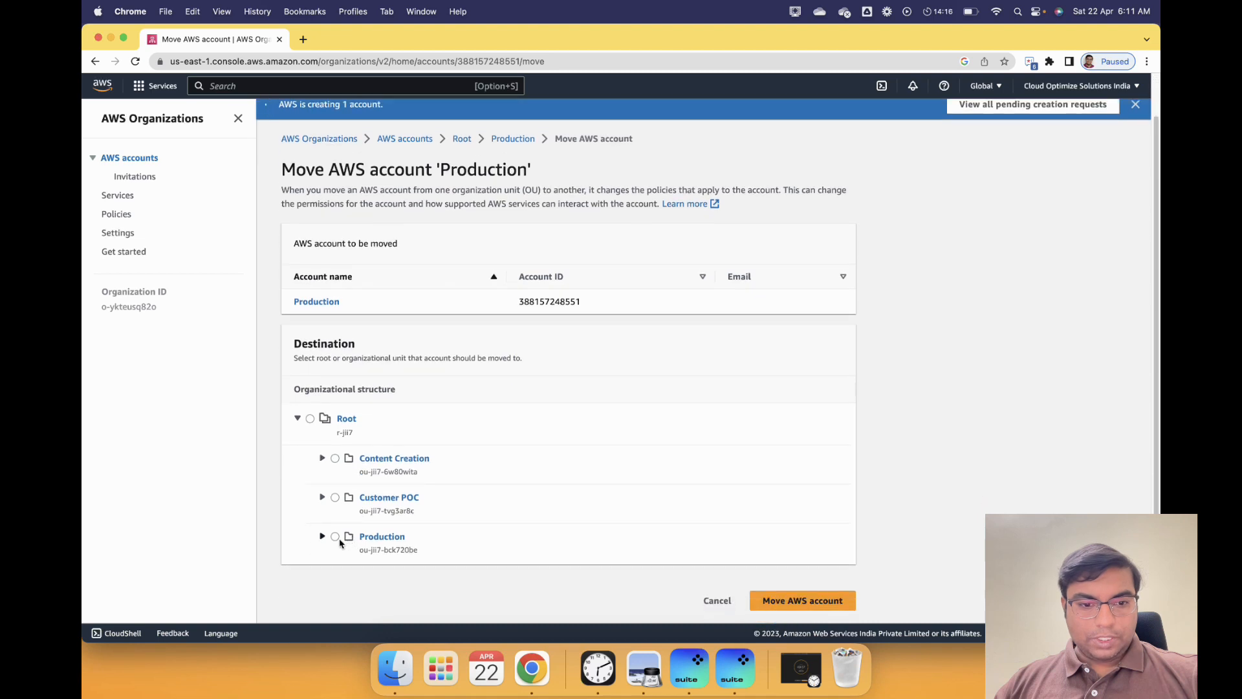
click(335, 537)
click(757, 602)
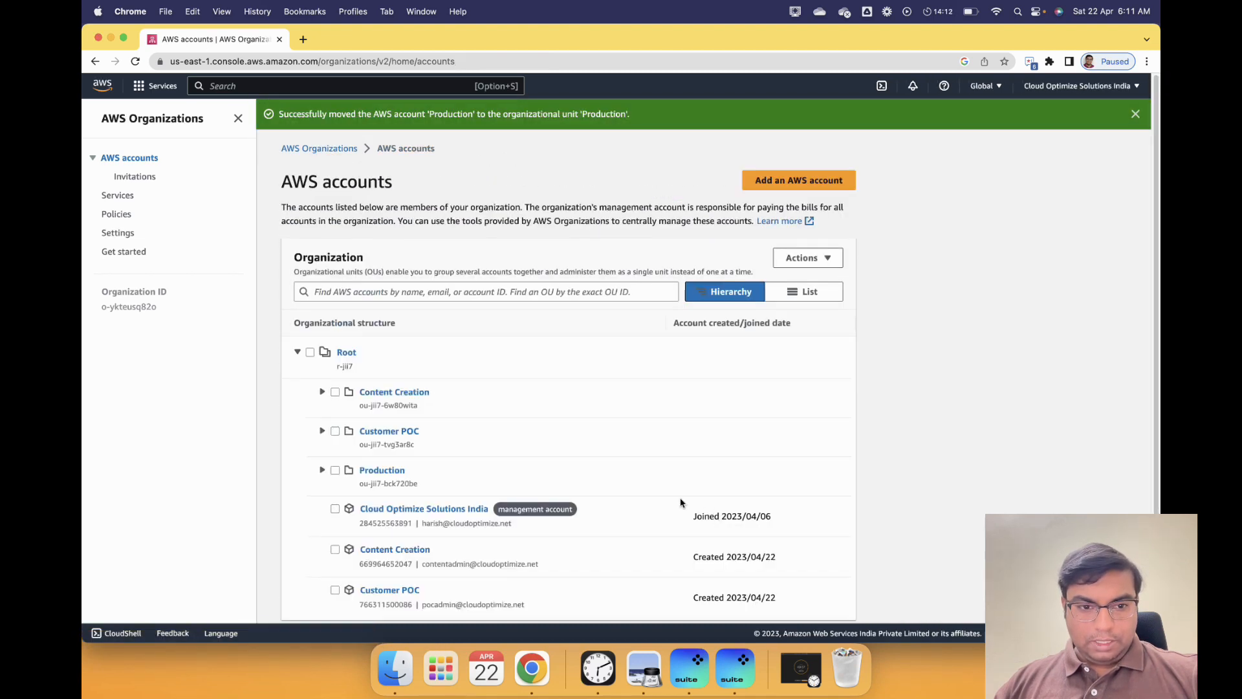
- Check the Production OU's contents, then move the Content Creation account into its OU
click(322, 471)
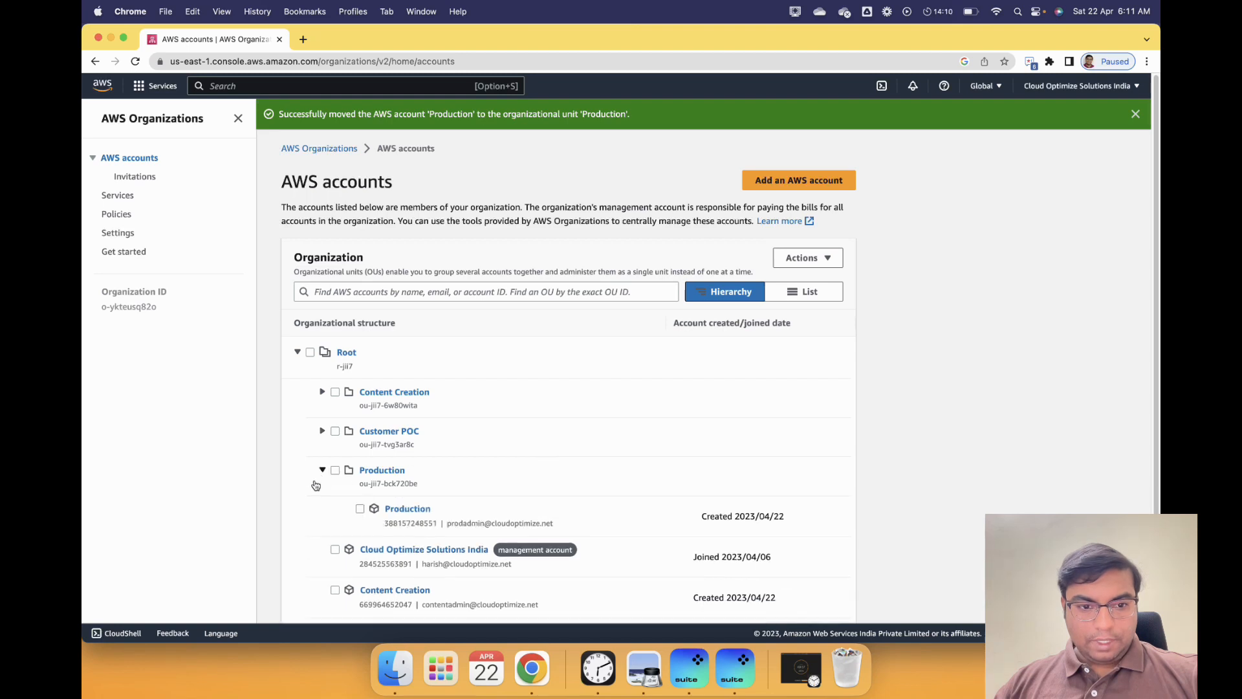
click(322, 470)
scroll(327, 528, down, 1)
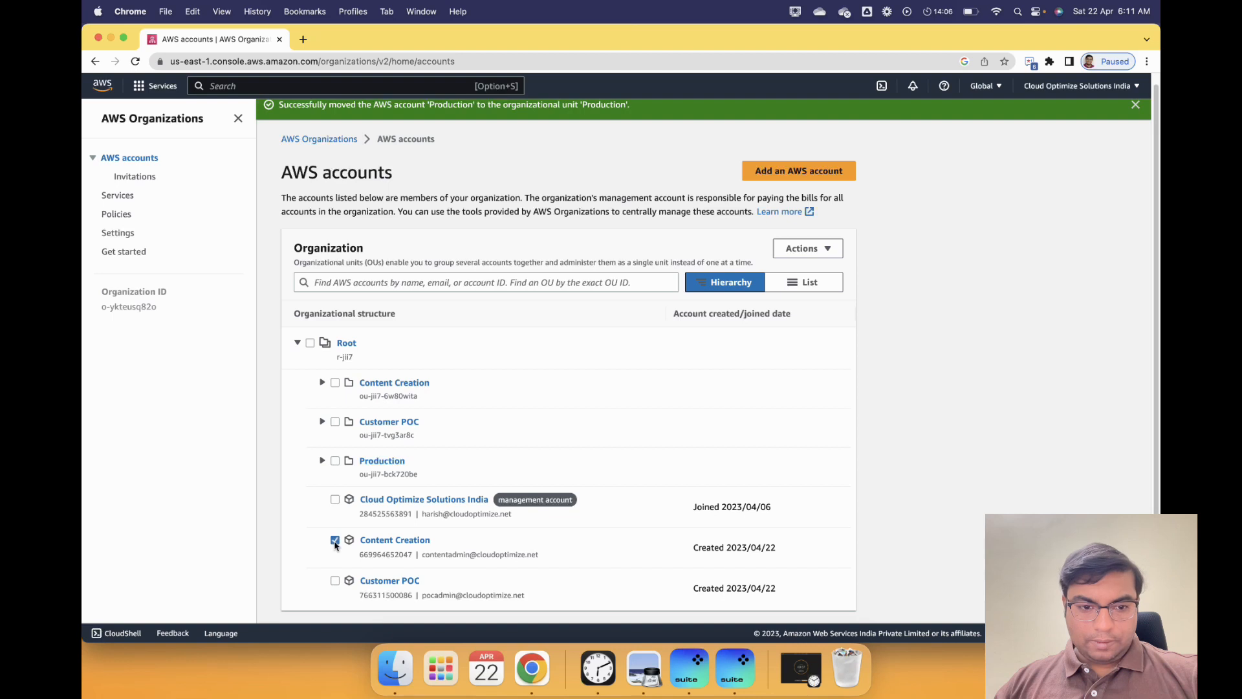
click(824, 250)
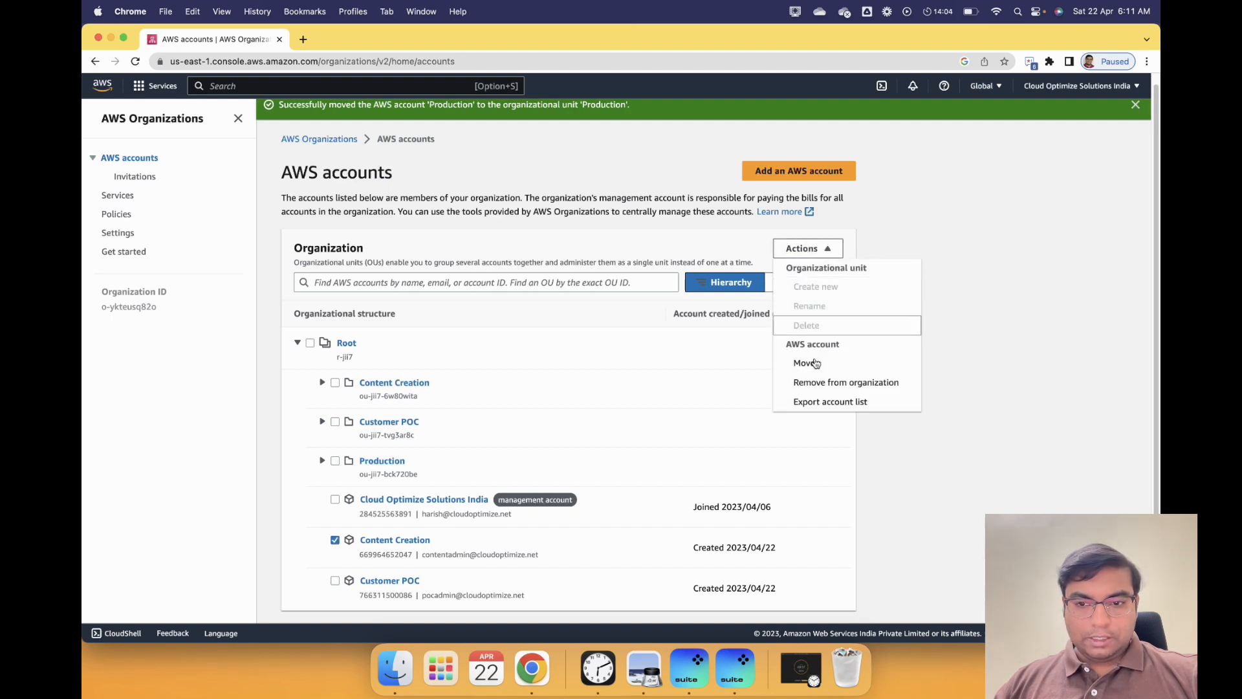
click(806, 364)
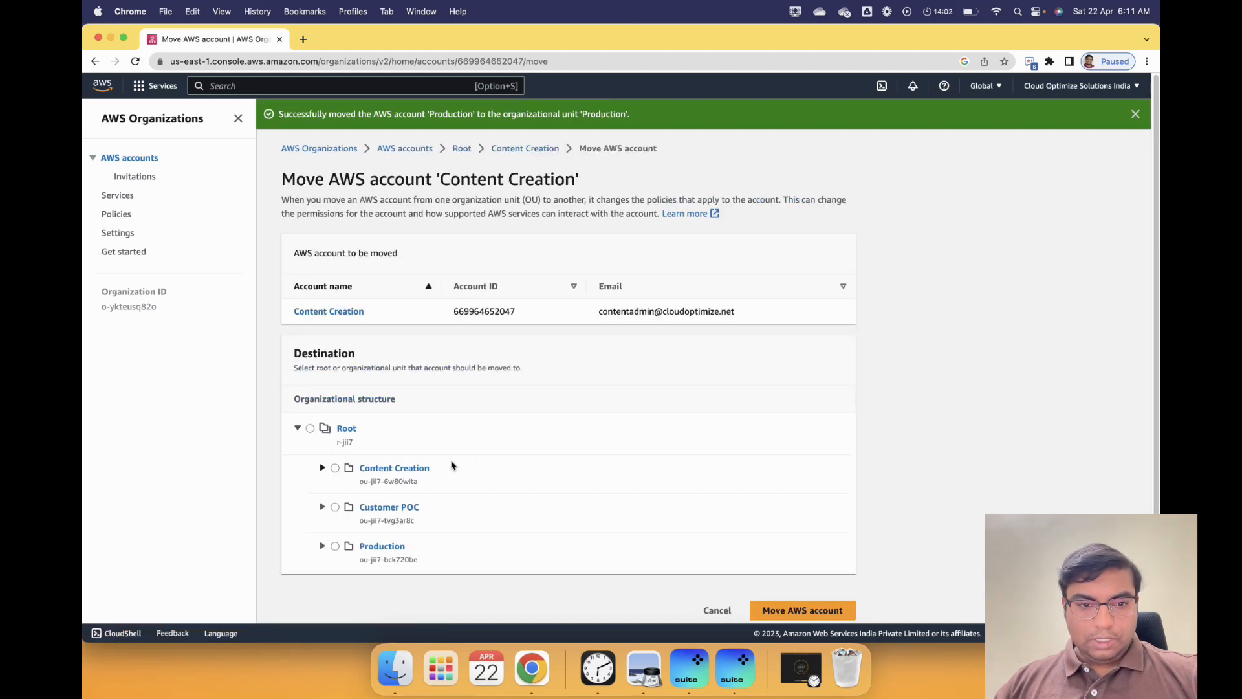
click(802, 613)
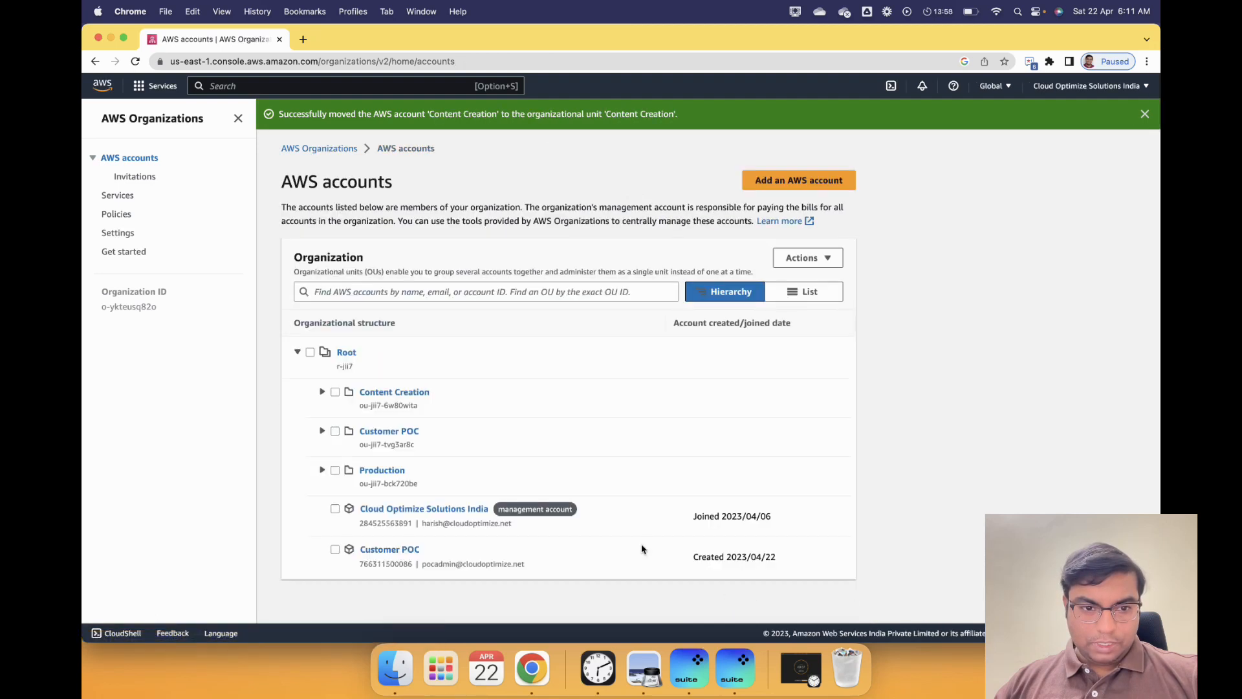
- Move the Customer POC account into the Customer POC OU
click(336, 551)
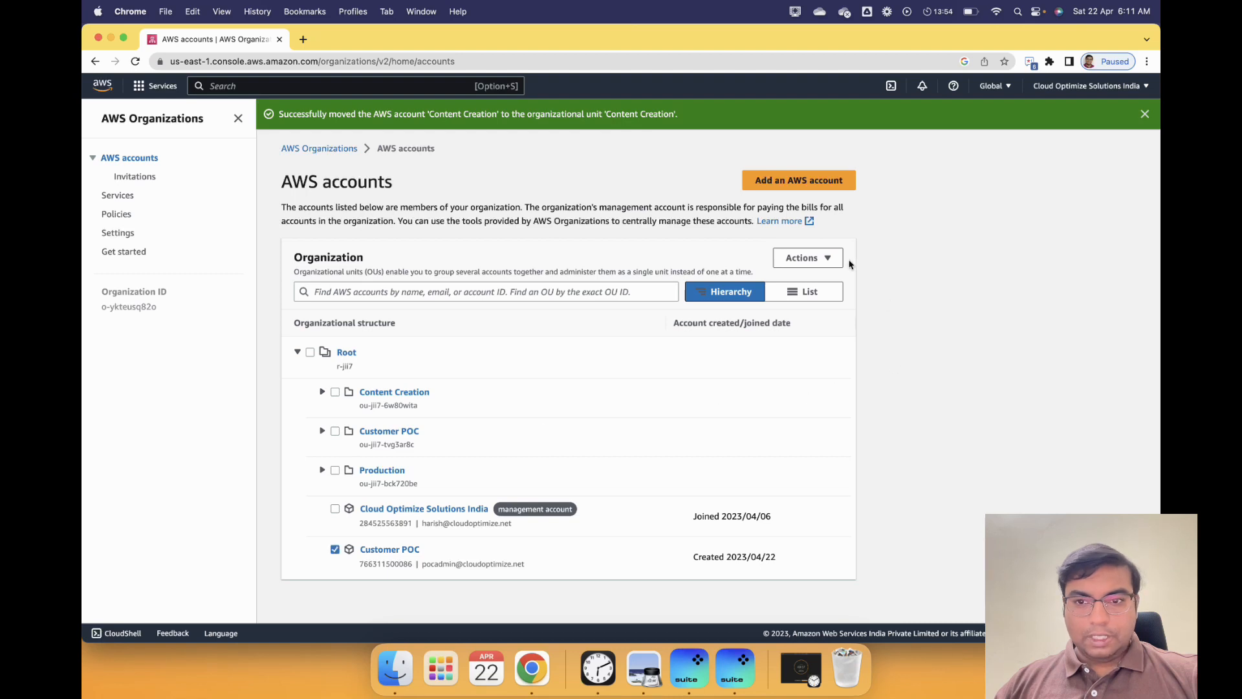
click(827, 260)
click(809, 375)
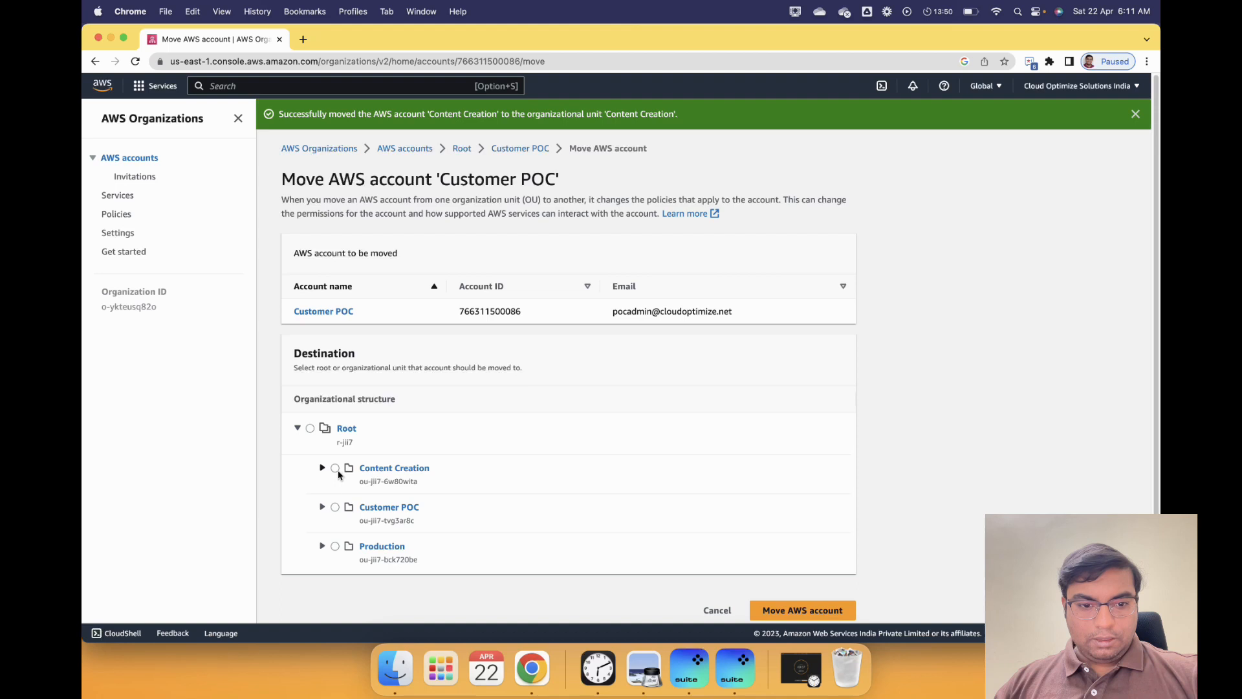
click(335, 507)
click(841, 603)
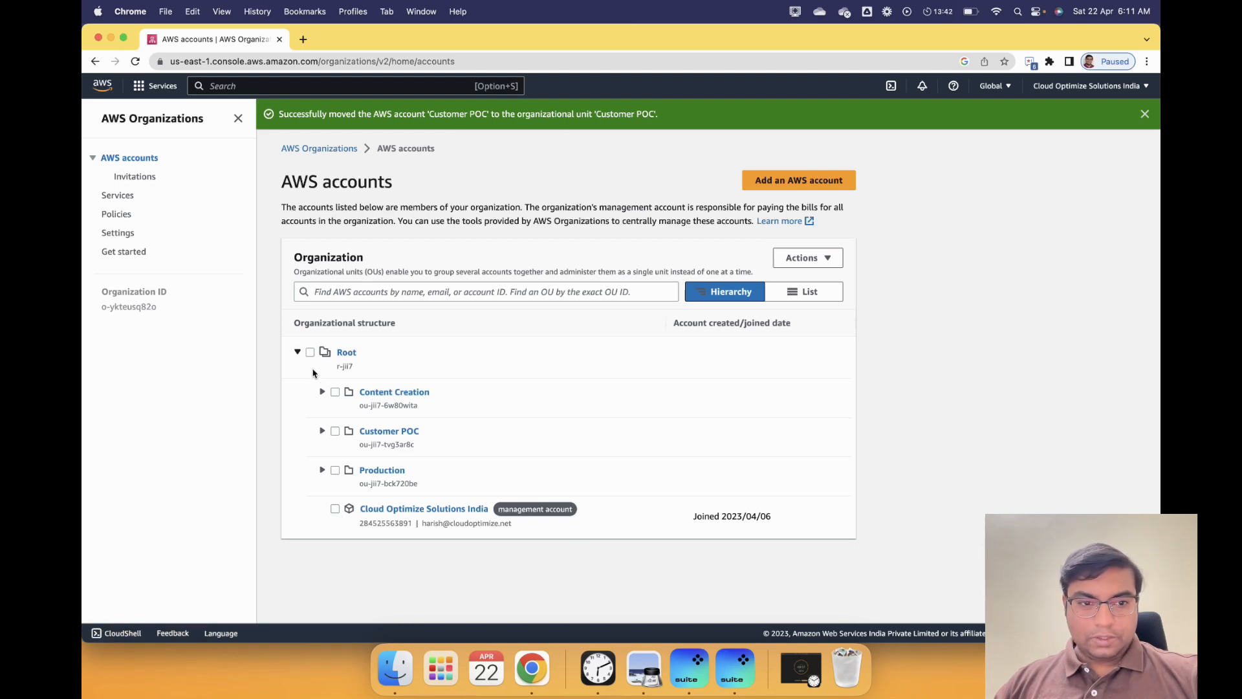
- Expand the Production, Customer POC and Content Creation OUs to show each one's matching account
click(297, 351)
click(298, 352)
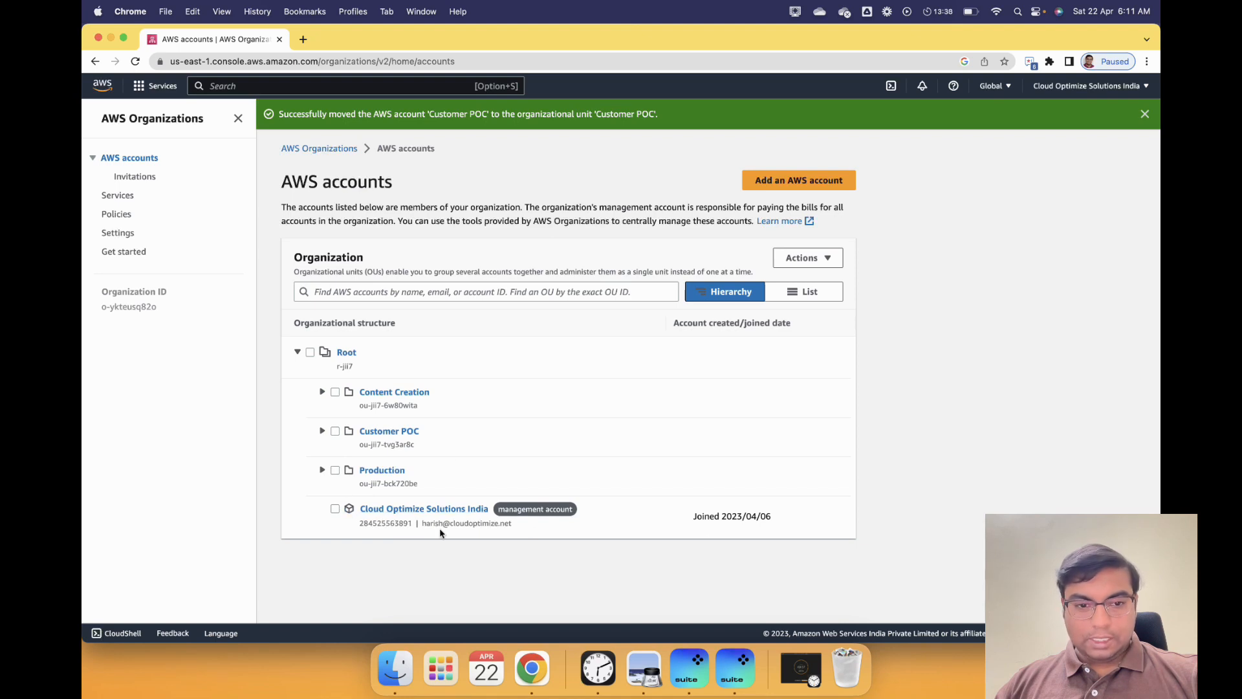
click(322, 470)
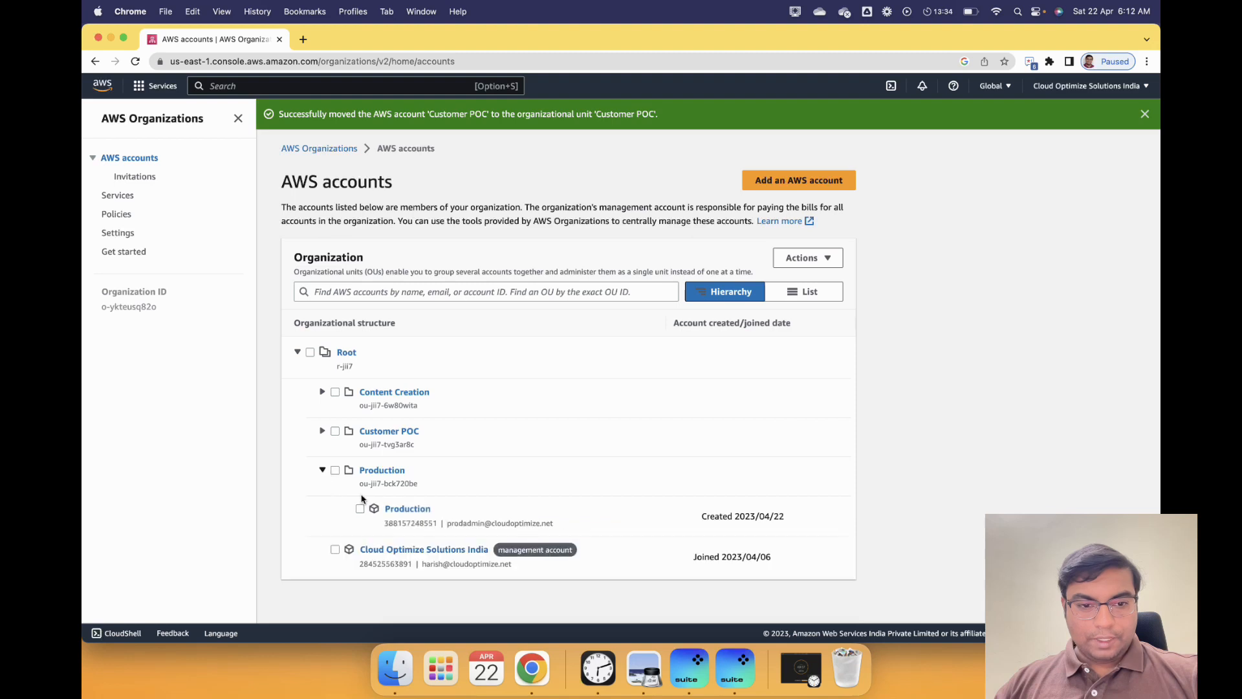
click(322, 431)
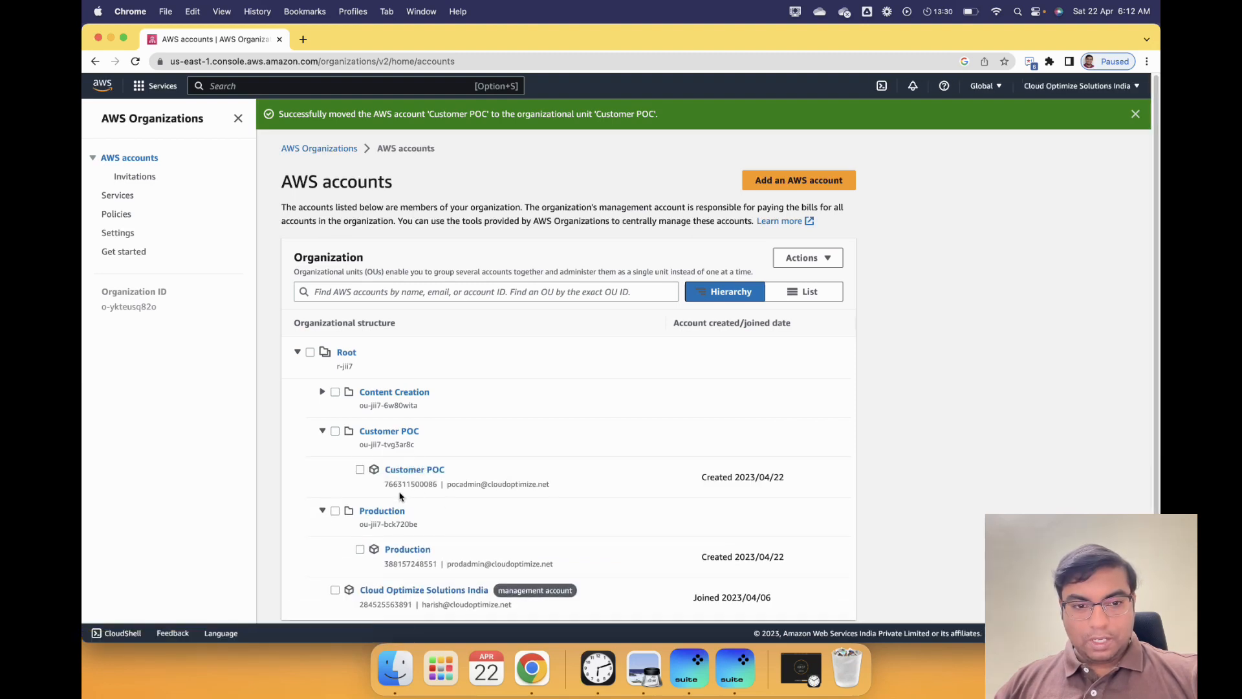
click(323, 395)
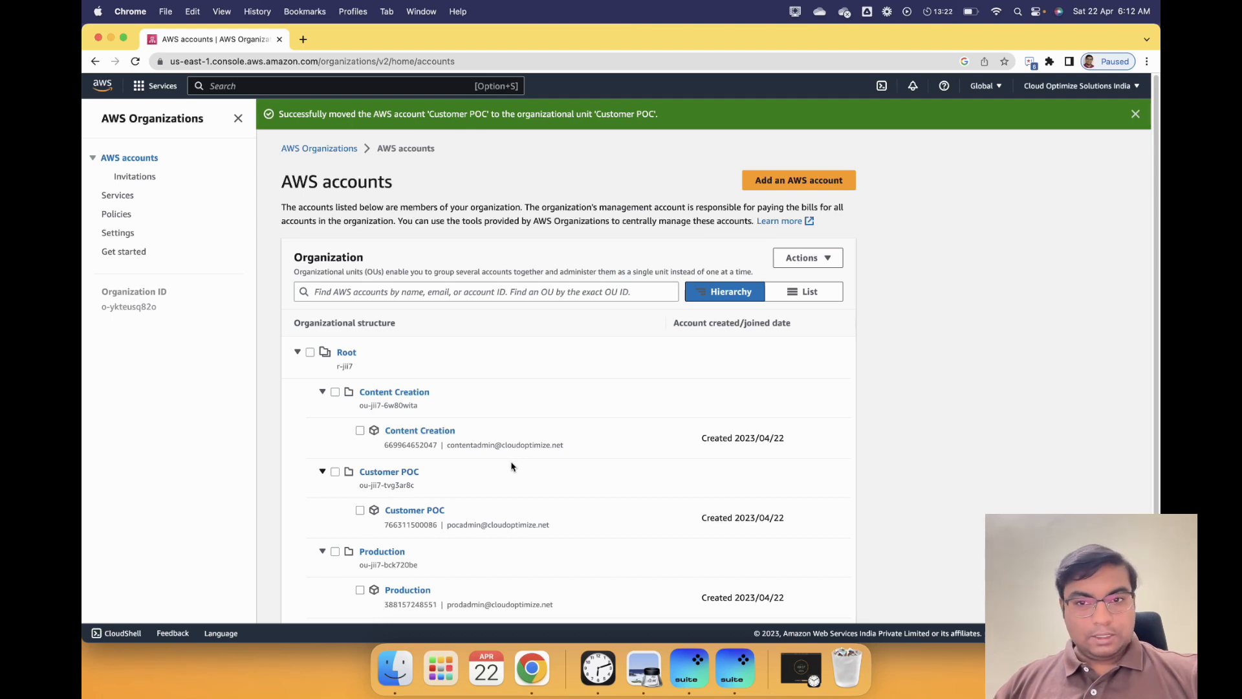
scroll(649, 525, down, 2)
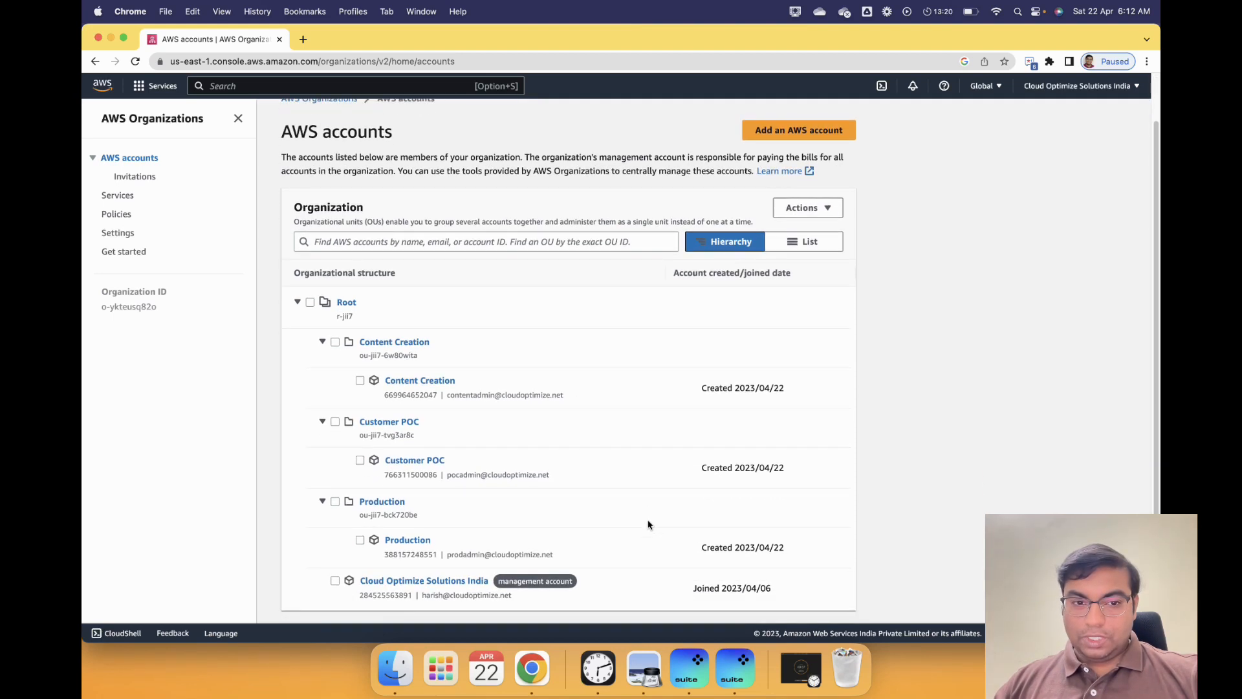